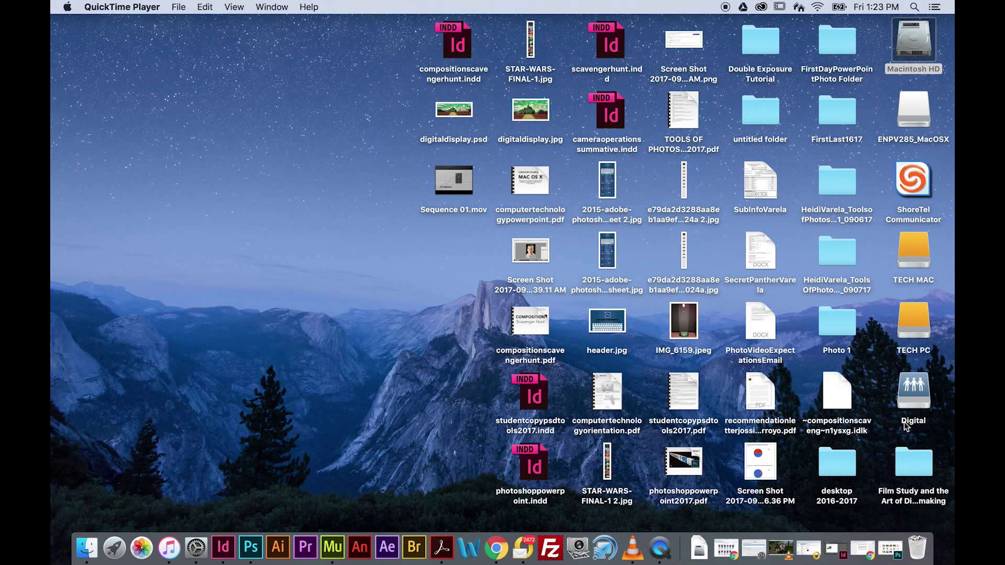
Copy the Double Exposure Tutorial folder from the Digital drive's PHOTO folder to the desktop, replacing the existing copy.
double_click(915, 397)
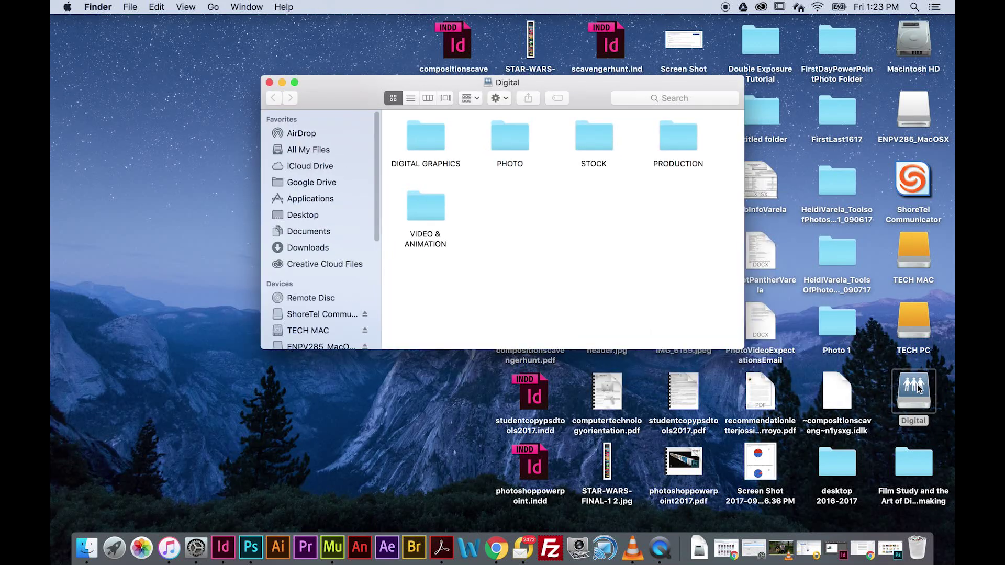
double_click(521, 141)
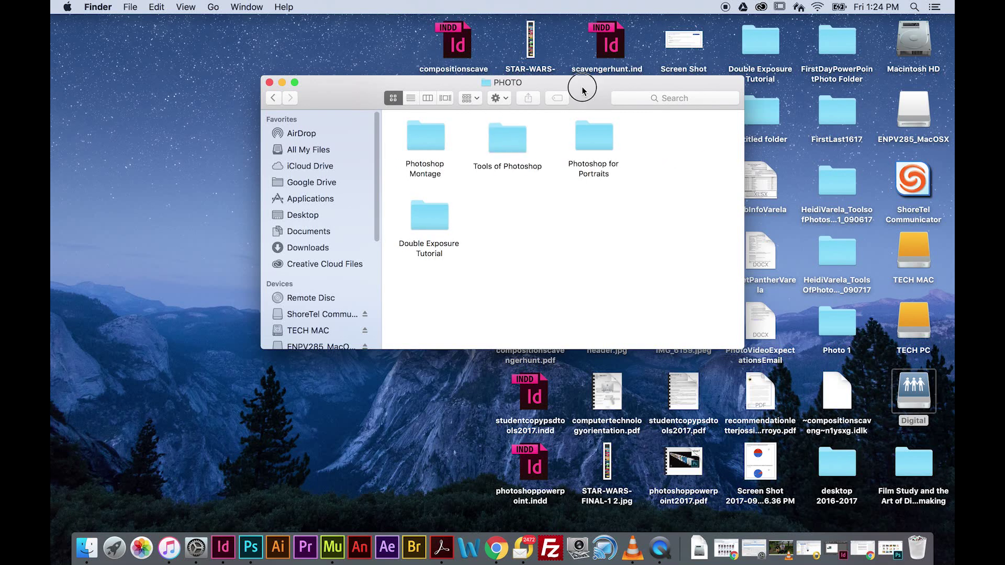
drag(580, 90, 799, 62)
drag(648, 186, 410, 272)
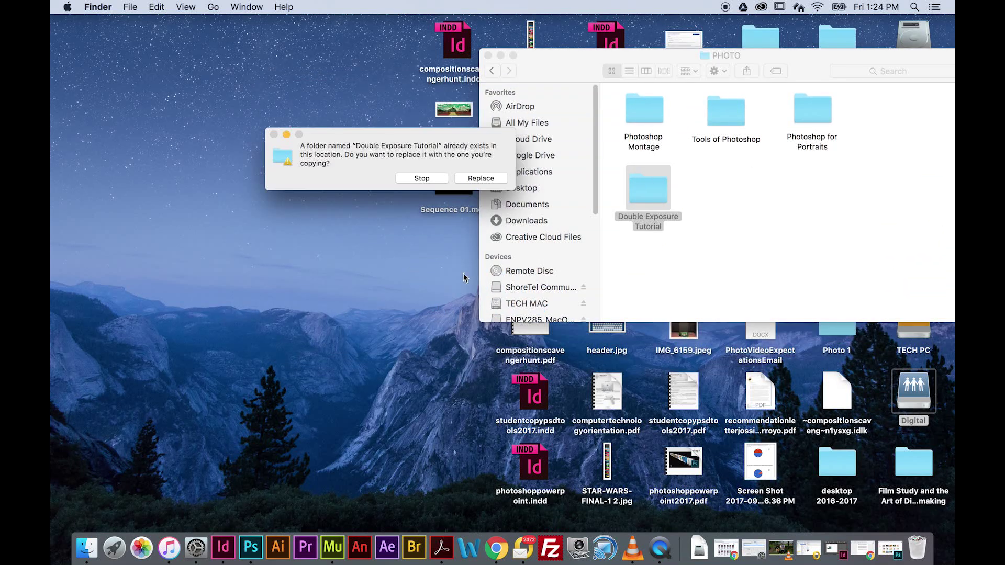
click(477, 179)
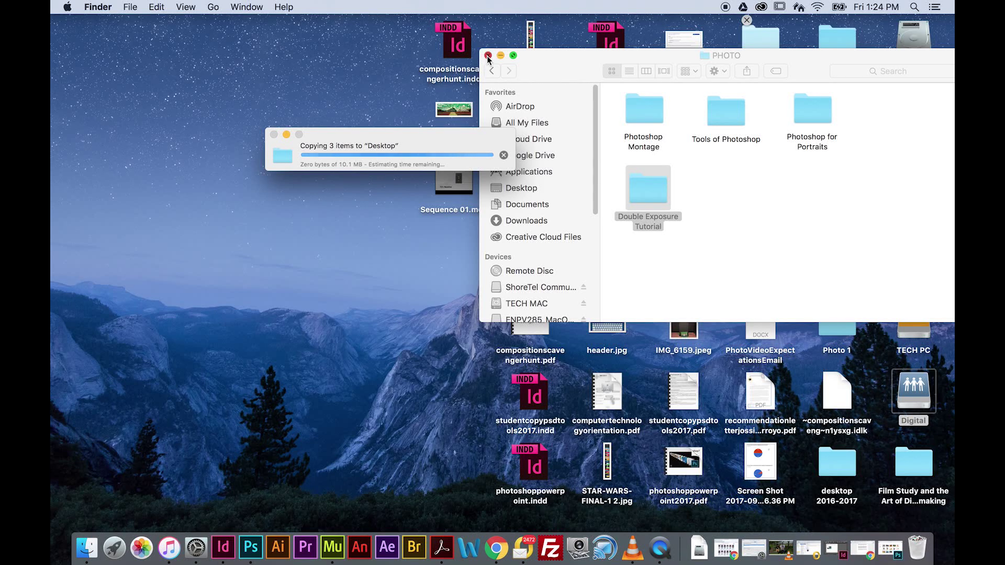
click(488, 56)
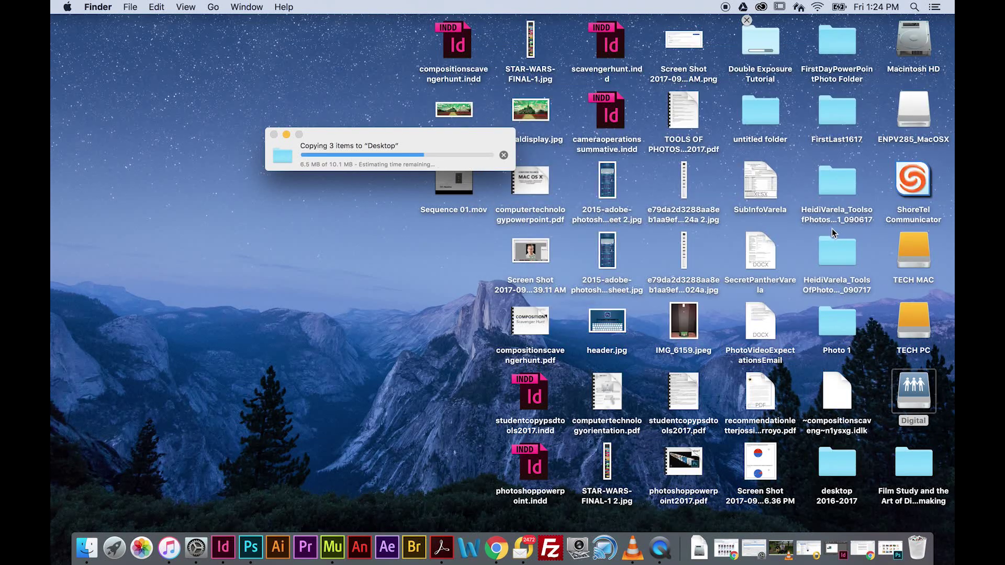
Rename the desktop's Double Exposure Tutorial folder to the owner's first and last name followed by _DoublExposure.
right_click(770, 76)
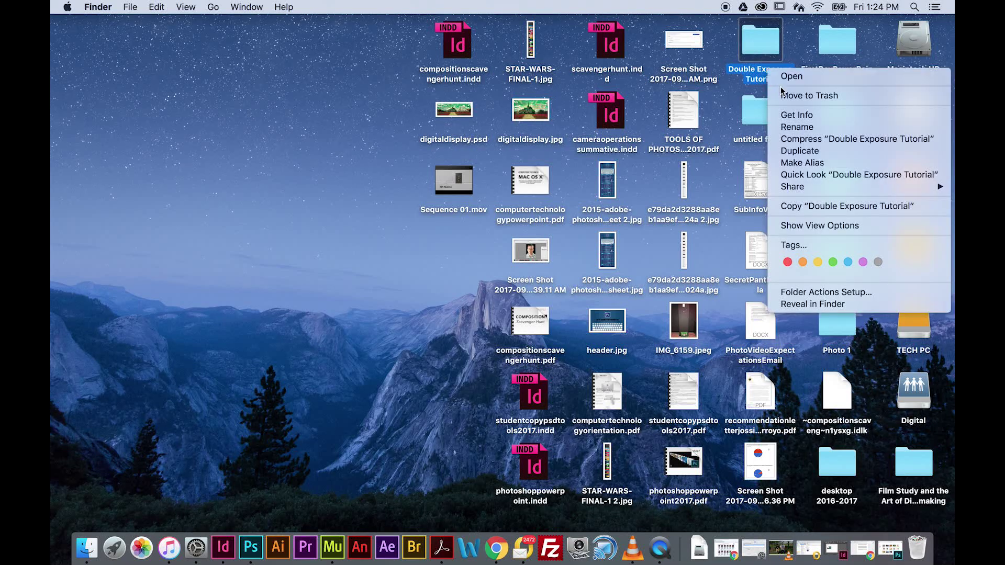
click(797, 127)
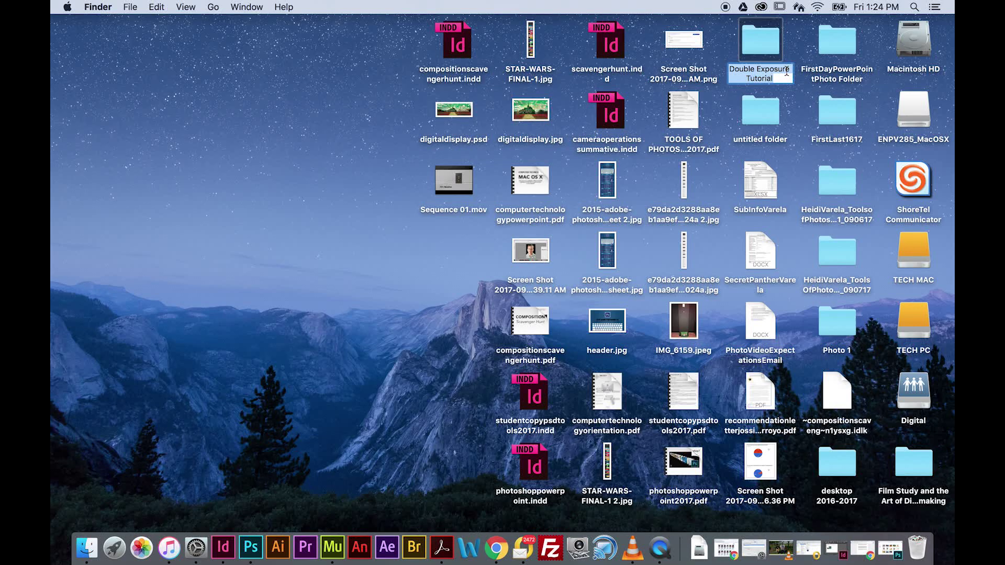
text(Heidi)
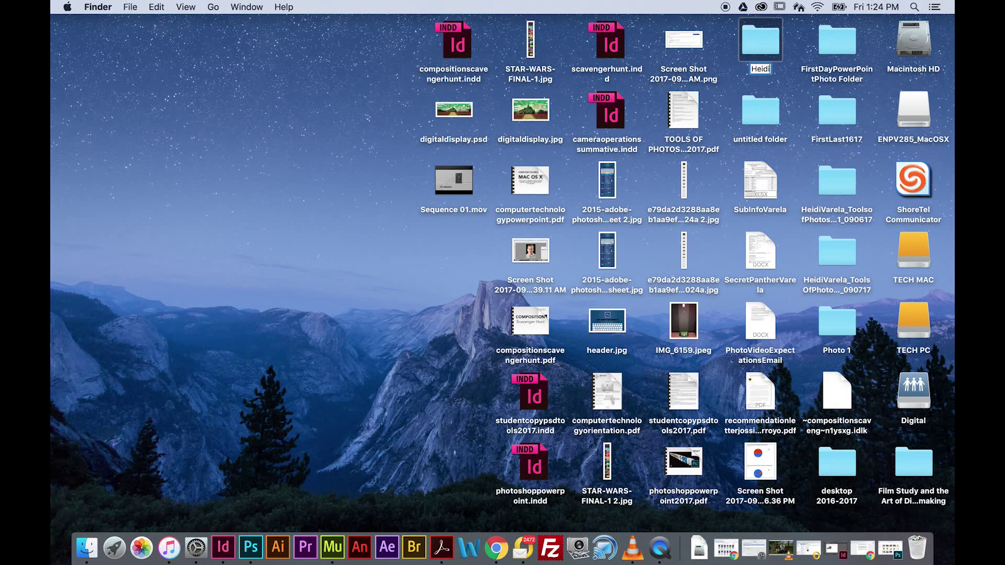
text(Varela_Doubel)
key(BackSpace)
key(BackSpace)
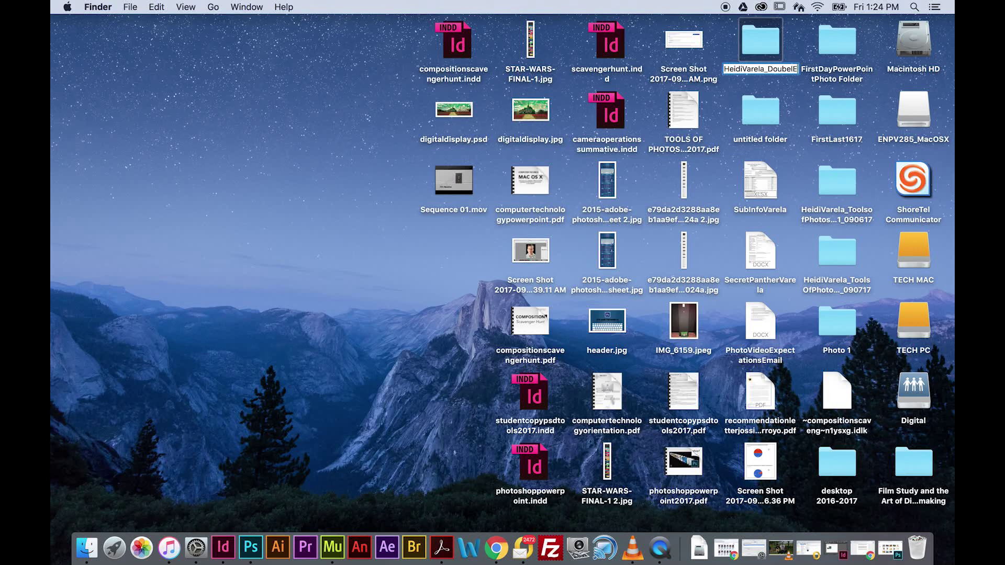
text(lExpsoure)
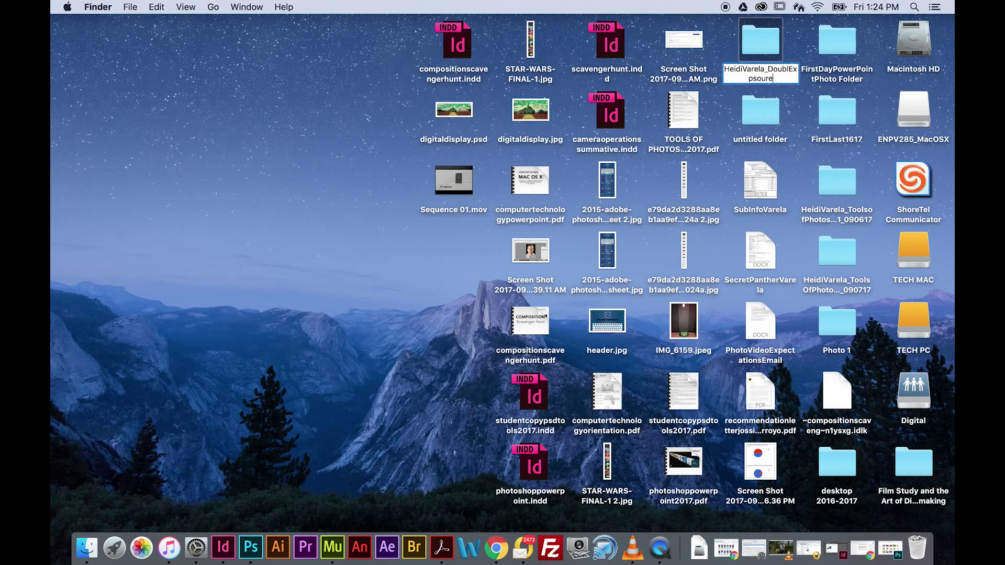
key(BackSpace)
key(BackSpace)
key(BackSpace)
key(BackSpace)
key(BackSpace)
key(BackSpace)
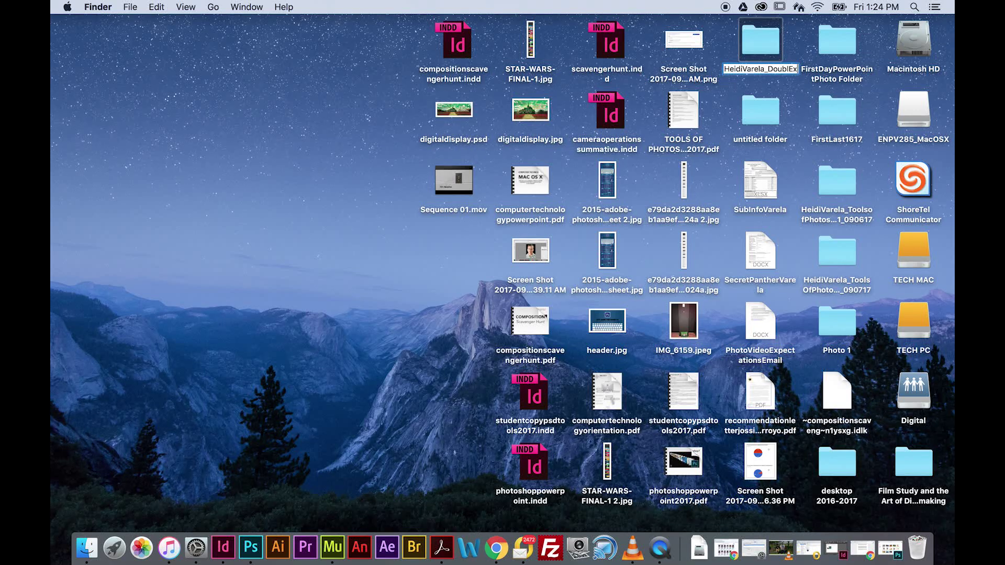
text(posure)
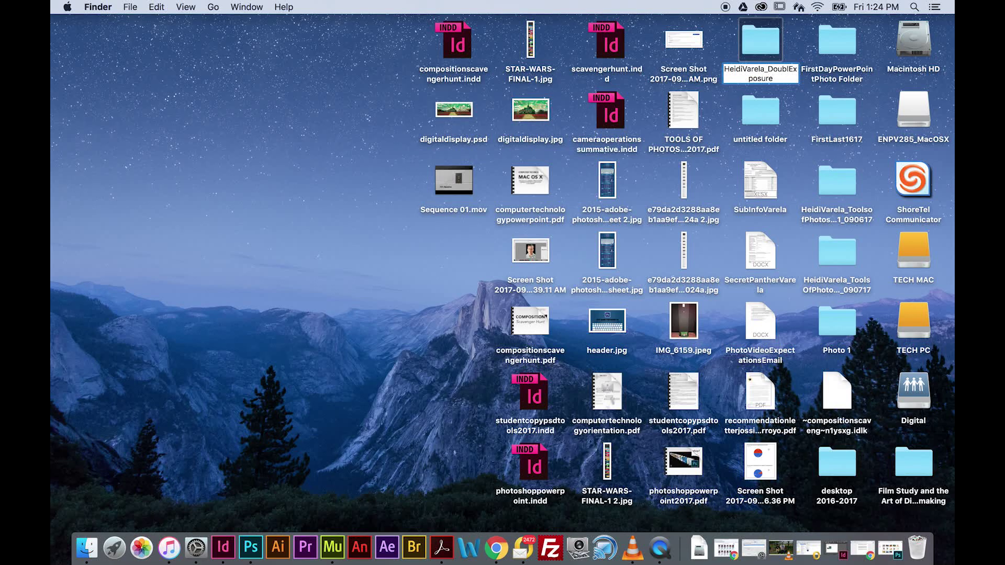
click(791, 119)
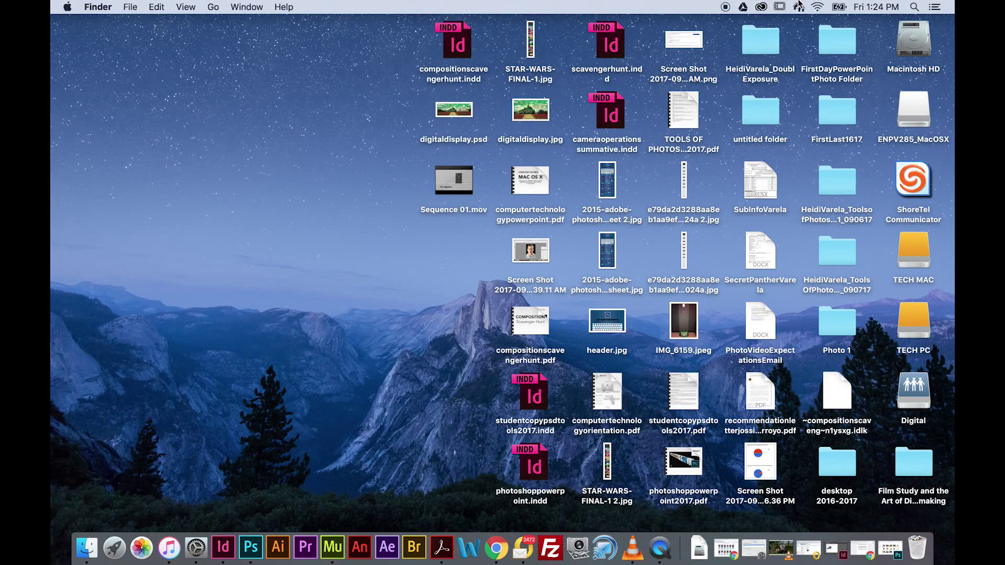
Check the renamed desktop folder's contents, switch to Photoshop and open both of its JPEG photos together.
double_click(768, 46)
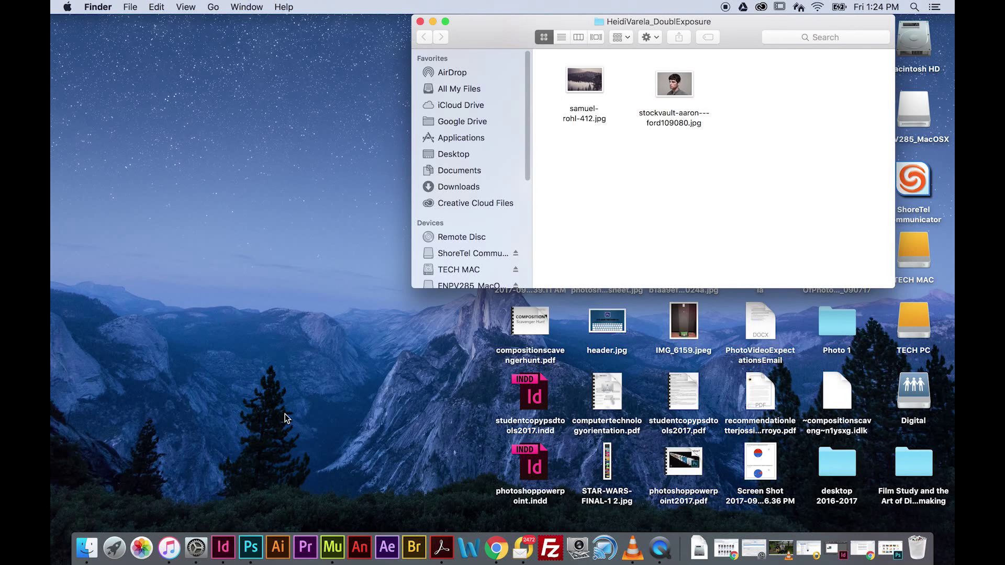
click(251, 548)
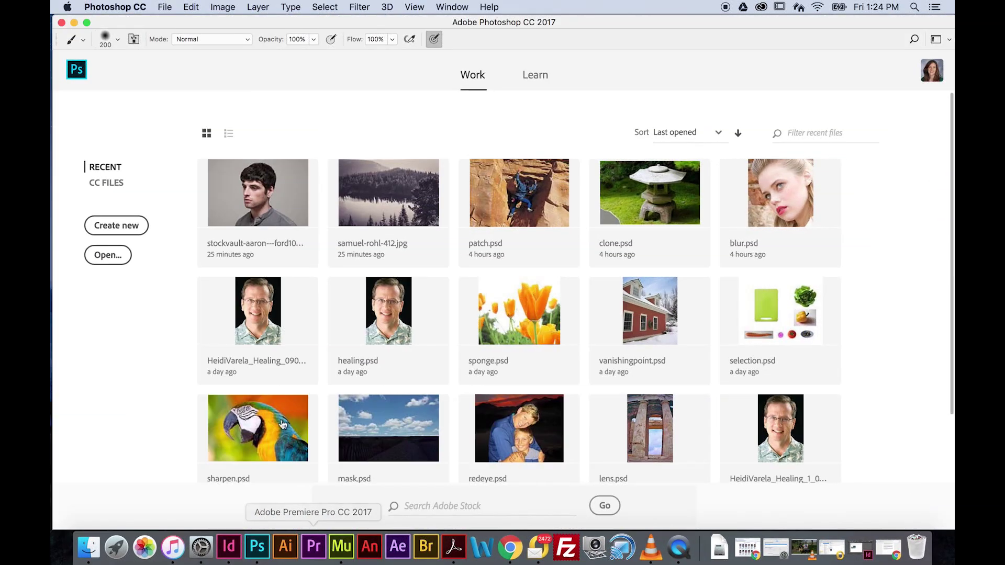
click(168, 7)
click(172, 35)
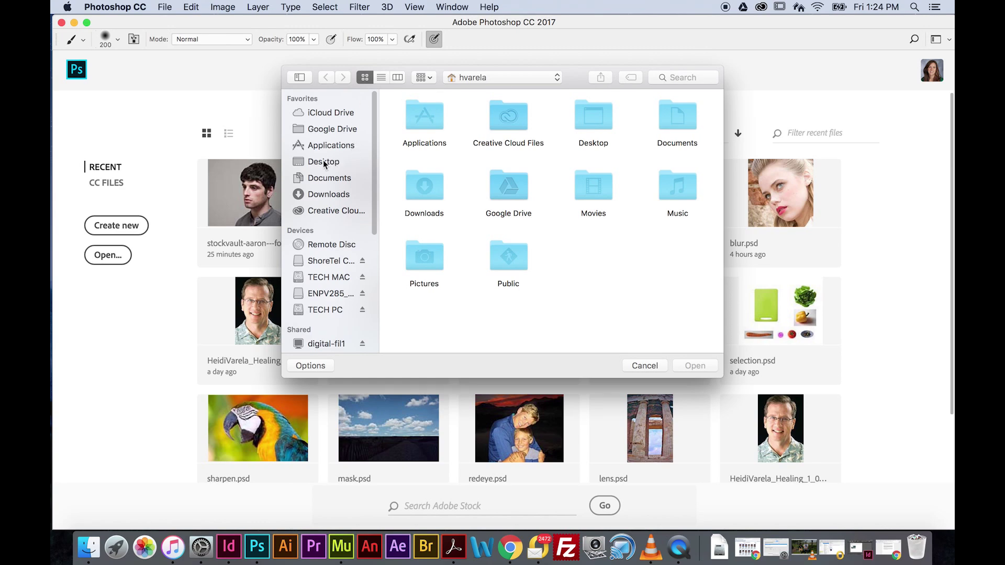
click(324, 163)
scroll(586, 257, down, 2)
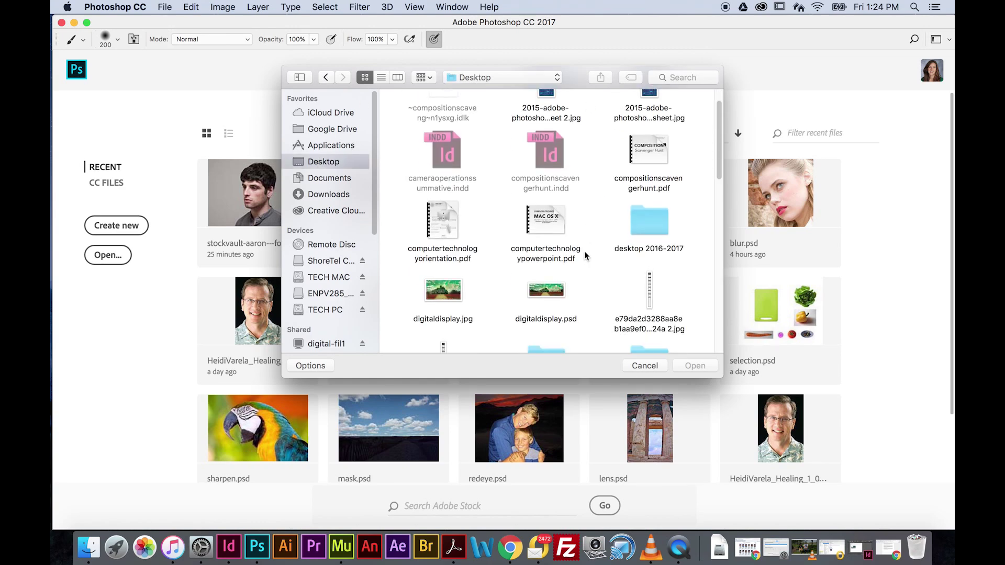
scroll(586, 256, down, 5)
double_click(649, 279)
drag(615, 205, 401, 93)
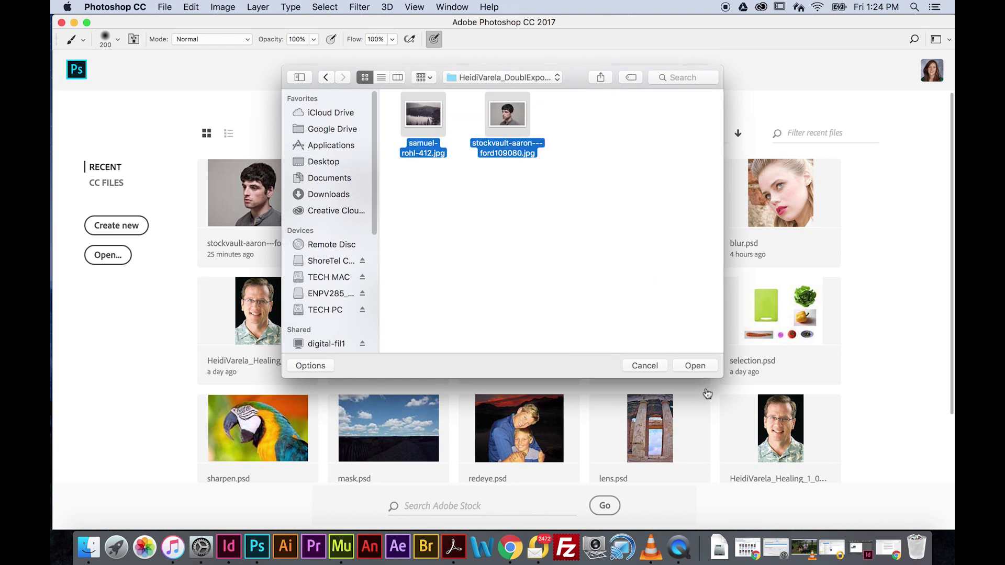
click(705, 364)
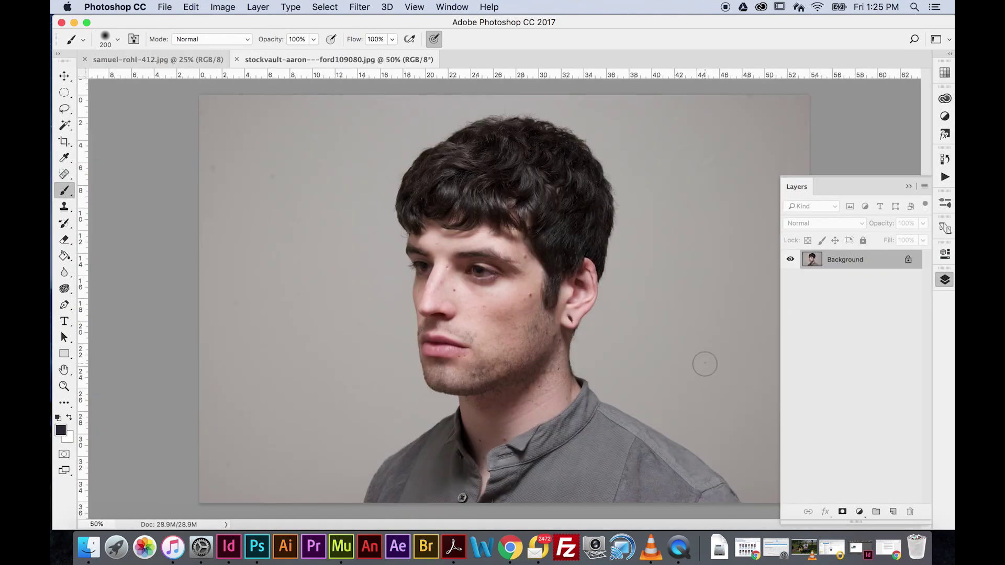
Collapse the Layers panel and crop the portrait photo inward on both its left and right sides around the man.
click(911, 187)
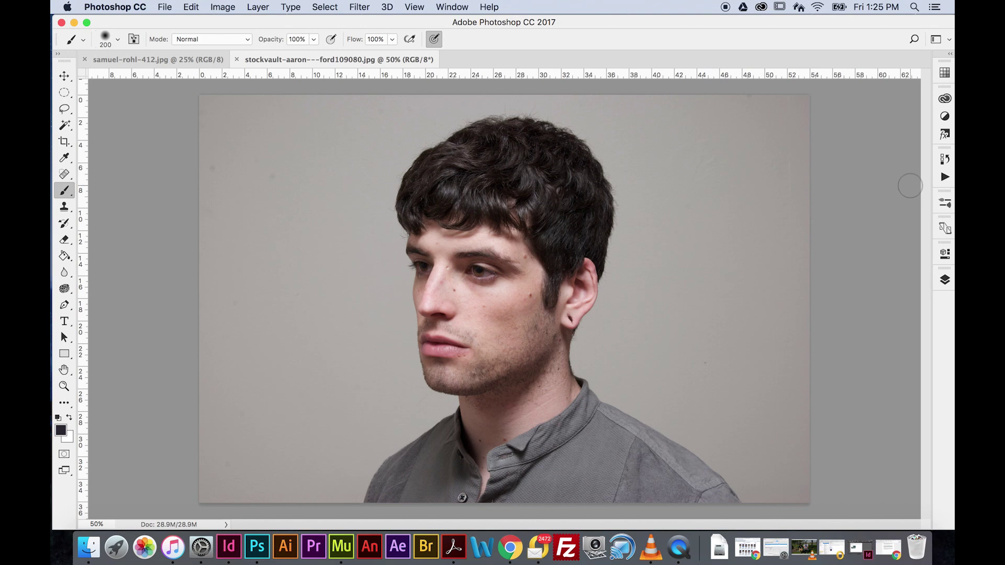
click(66, 142)
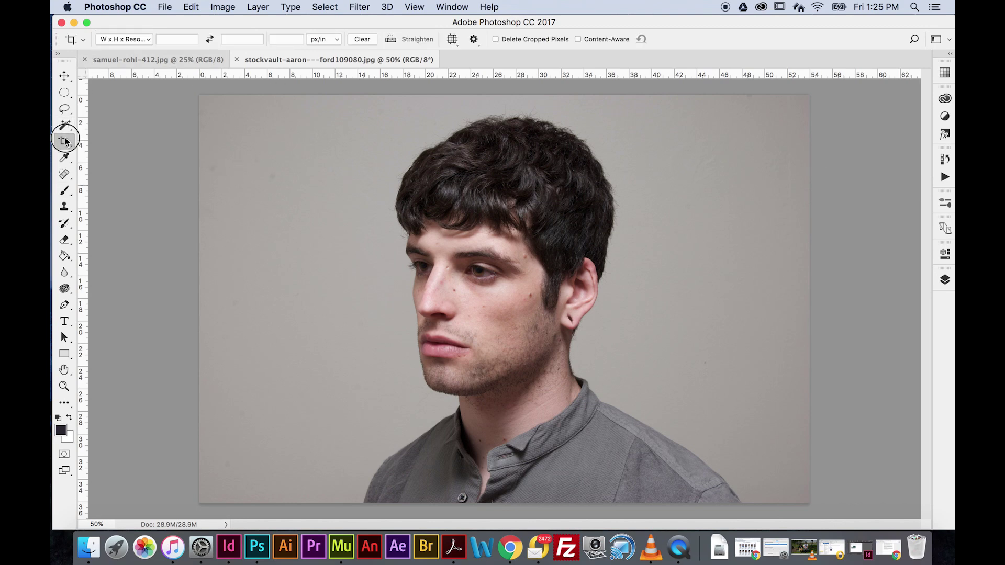
drag(67, 144, 105, 139)
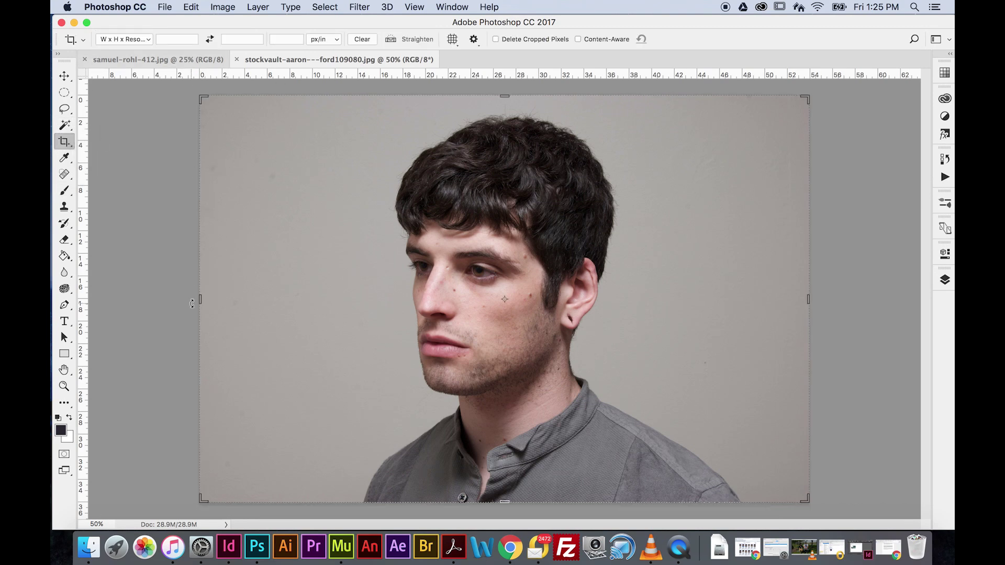
drag(201, 299, 252, 299)
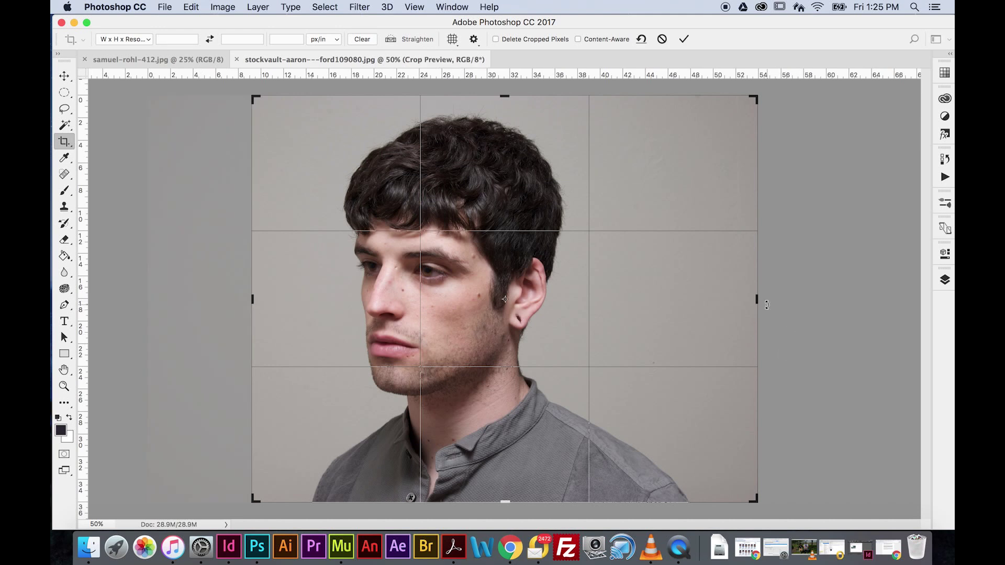
drag(758, 303, 735, 299)
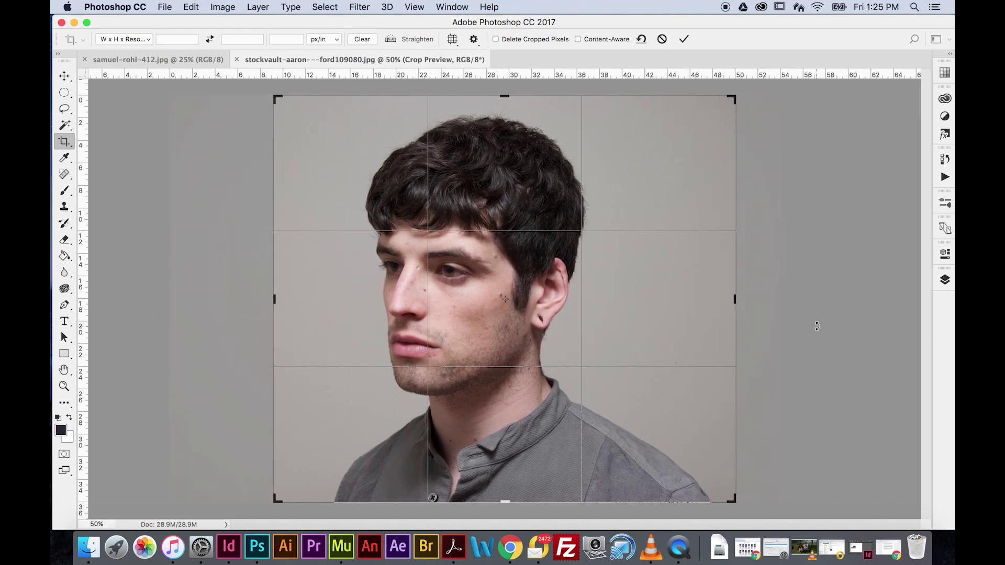
click(683, 39)
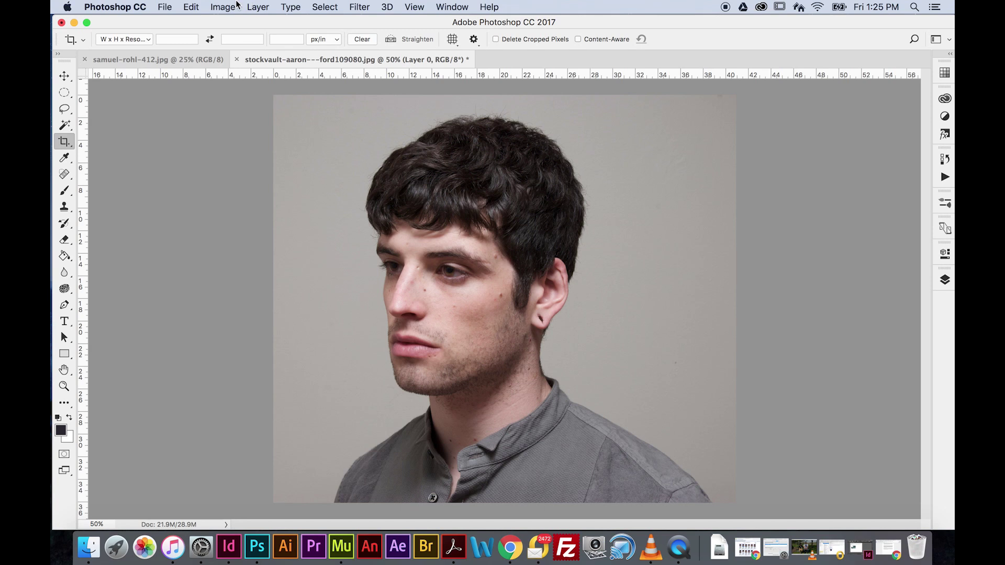
Start a Levels adjustment on the cropped portrait with shadow input level 9 and highlight input level 192.
click(222, 7)
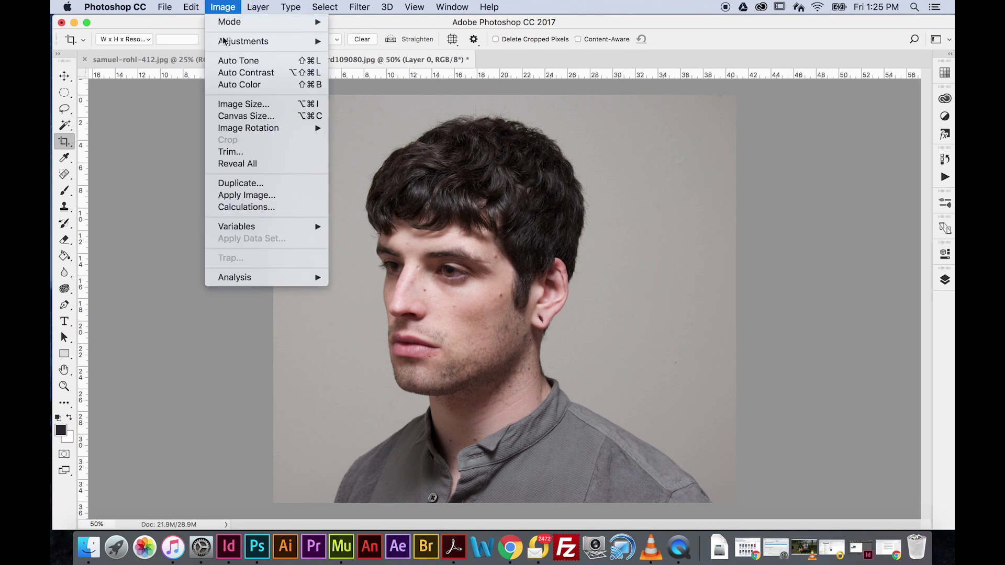
mouse_move(223, 42)
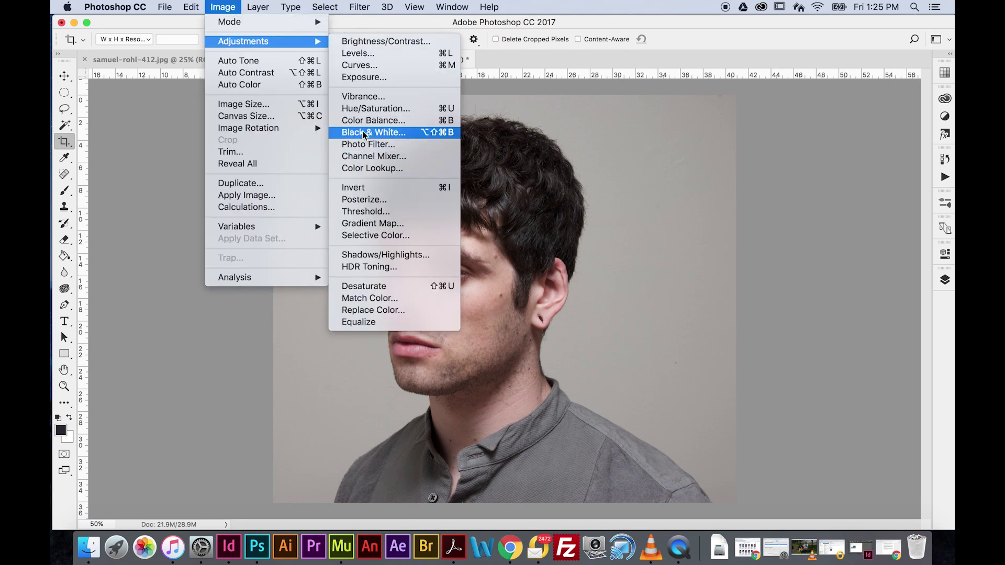
click(445, 56)
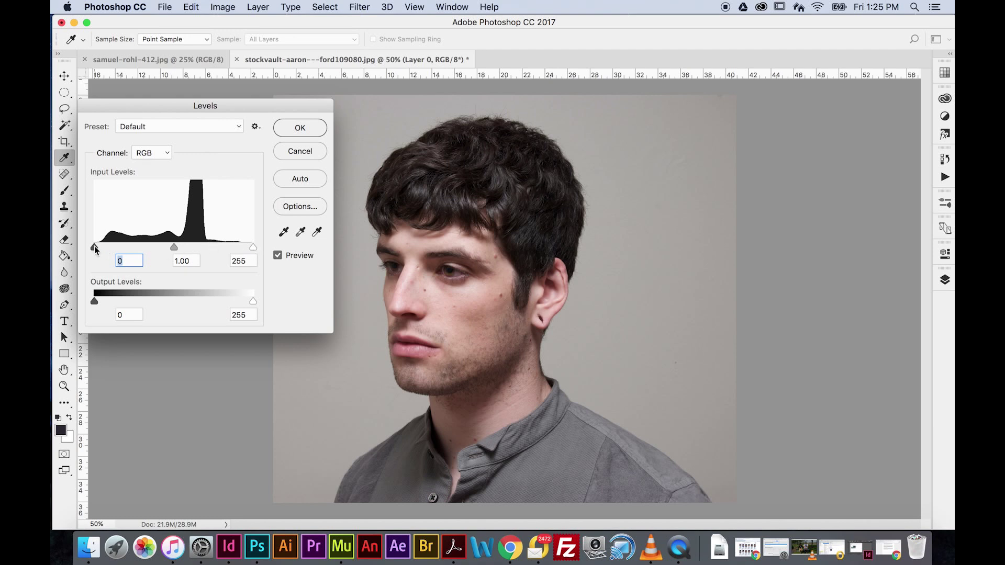
drag(95, 247, 100, 247)
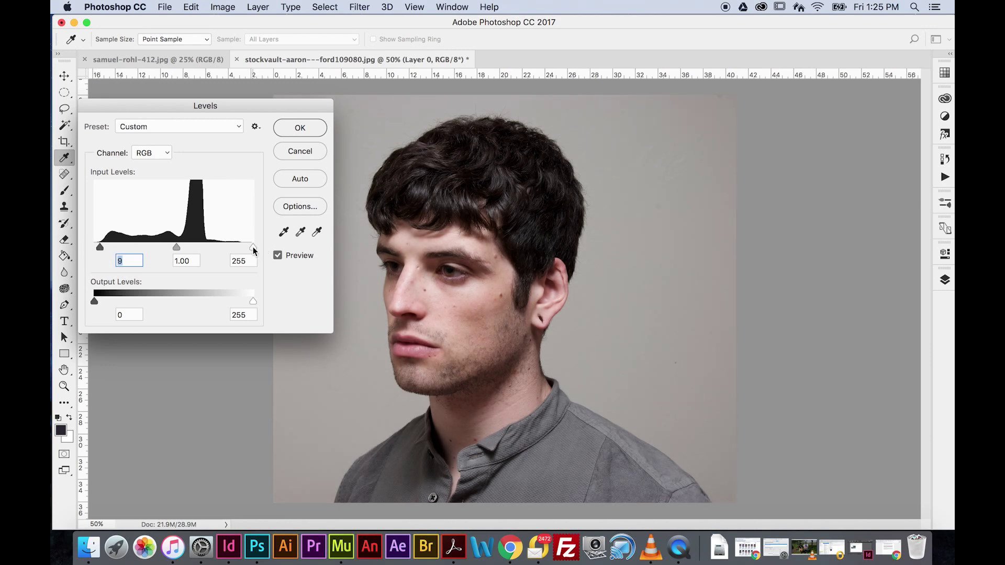
drag(253, 246, 213, 246)
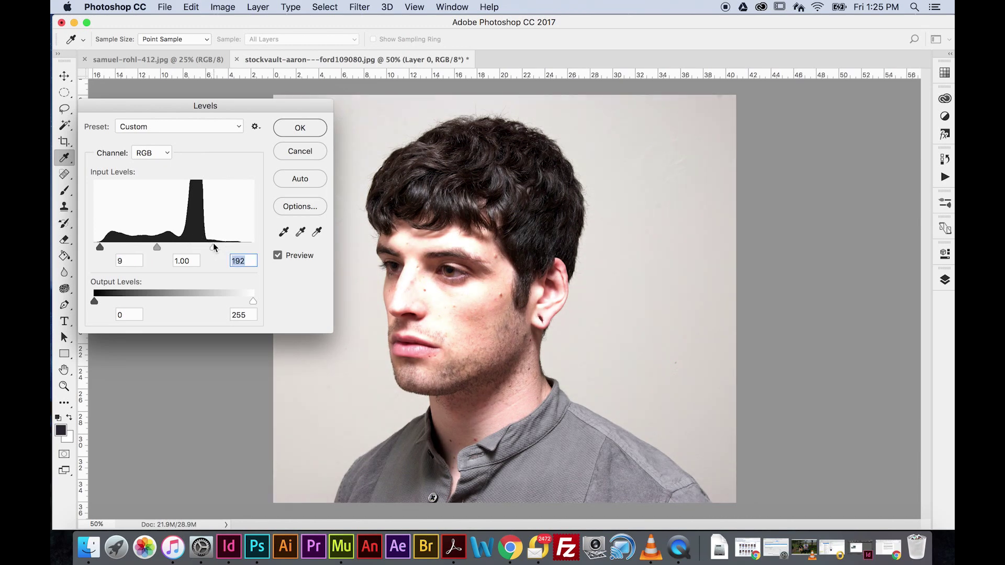
Set the Levels shadow input to 7 and the midtone input to 1.15, adjust the highlight input, and apply the adjustment.
double_click(124, 261)
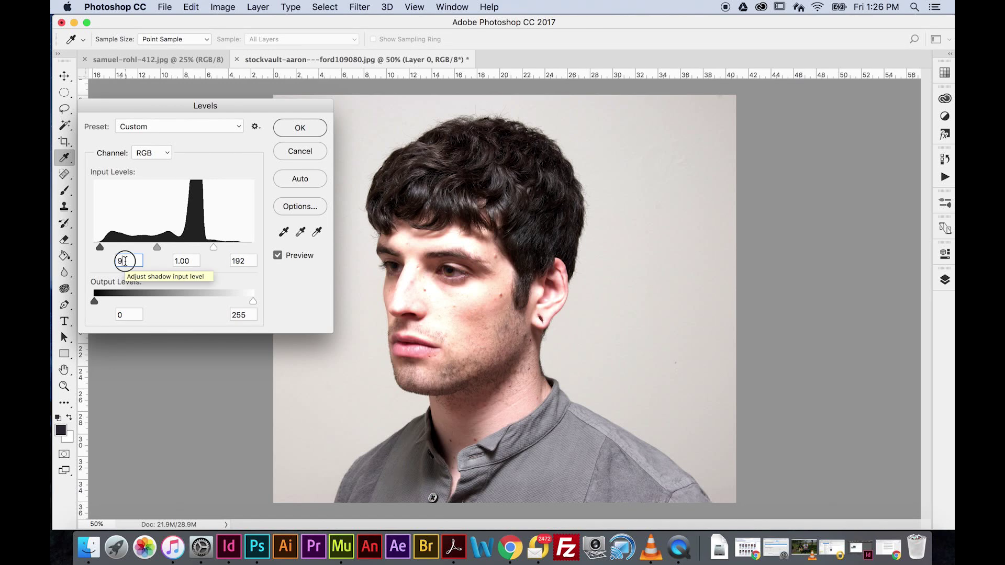
text(7)
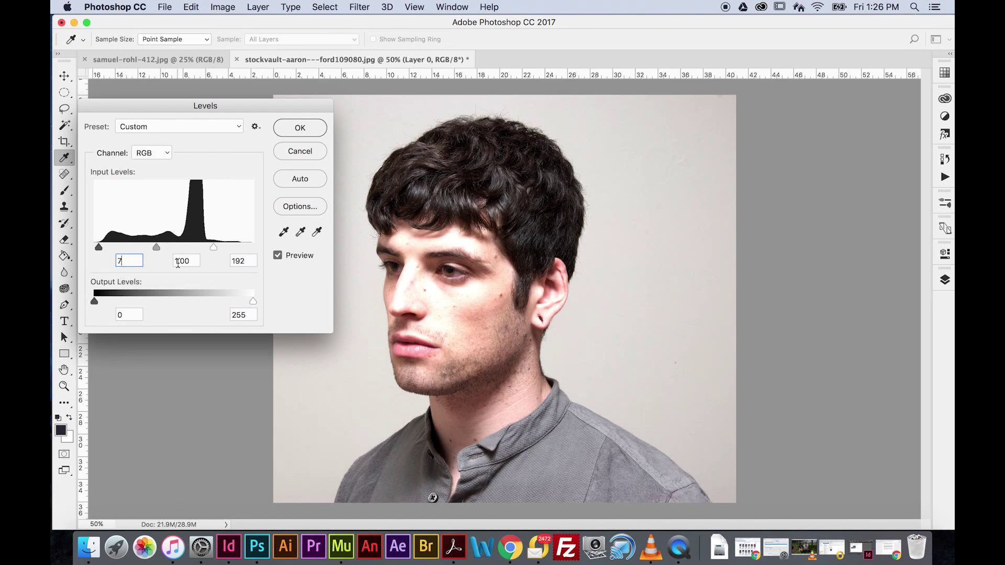
double_click(179, 261)
text(1.15)
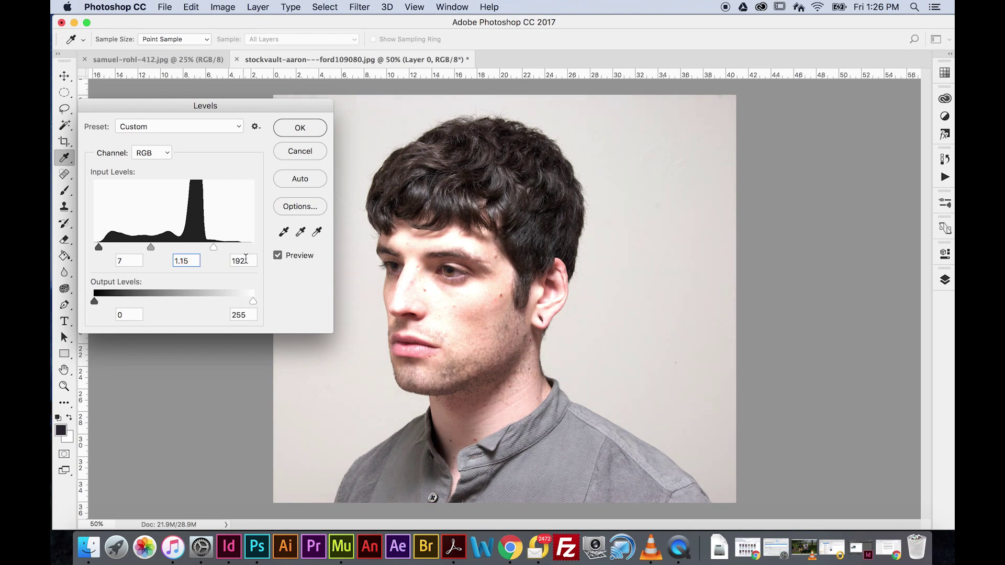
double_click(243, 261)
text(7)
click(301, 128)
key(c)
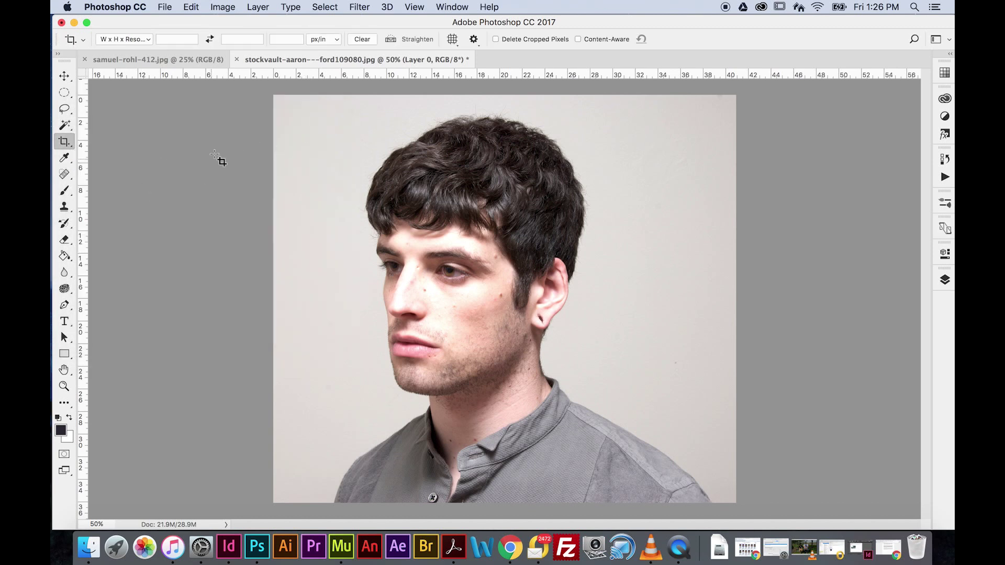
Retouch the dark piercing mark on the man's earlobe with the Content-Aware Spot Healing Brush.
click(64, 174)
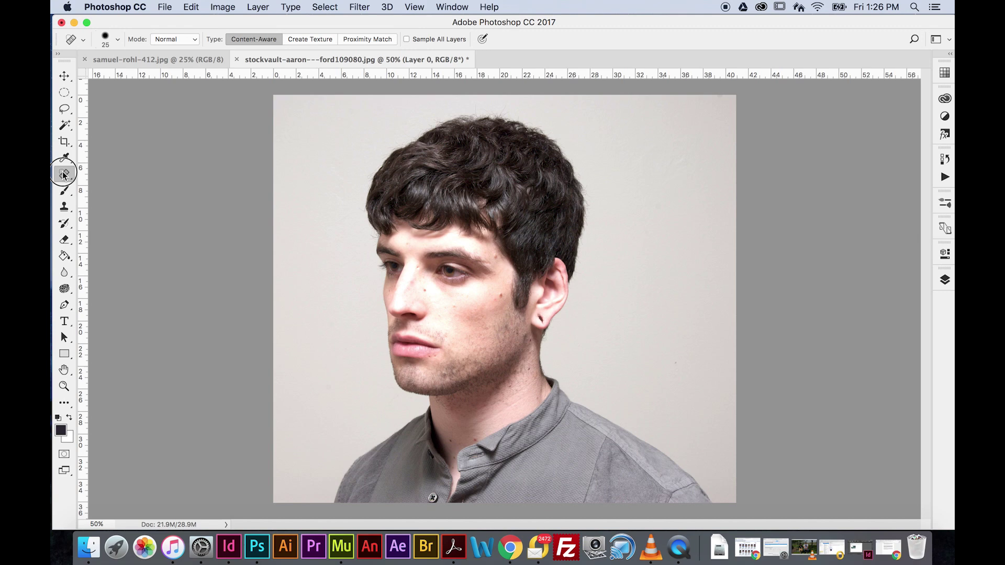
drag(64, 175, 108, 171)
mouse_move(538, 315)
mouse_down()
mouse_move(544, 325)
mouse_move(540, 314)
mouse_up()
Select the light backdrop around the man with the Magic Wand at tolerance 32, and invert the selection.
click(65, 129)
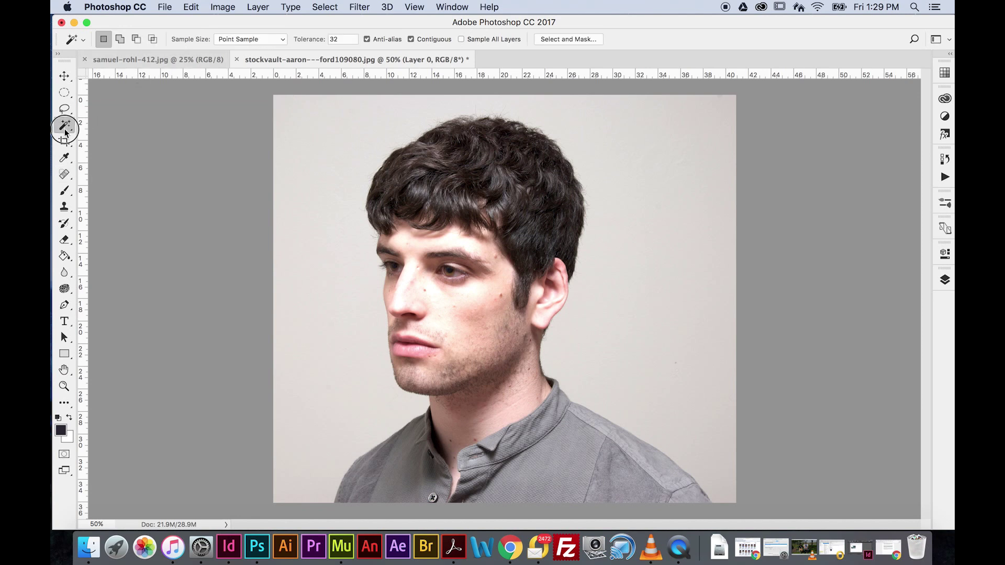
click(119, 136)
click(310, 126)
click(328, 7)
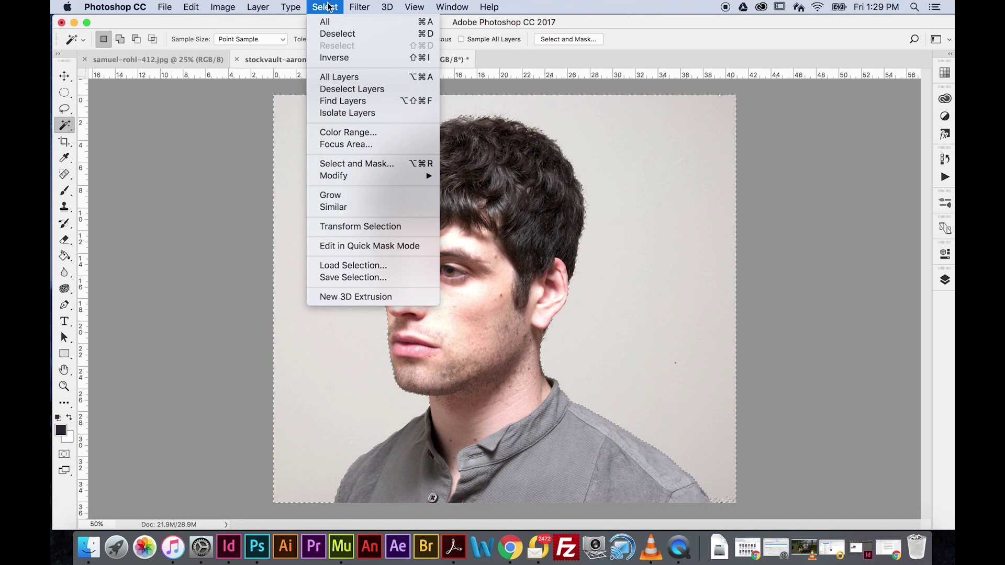
click(343, 58)
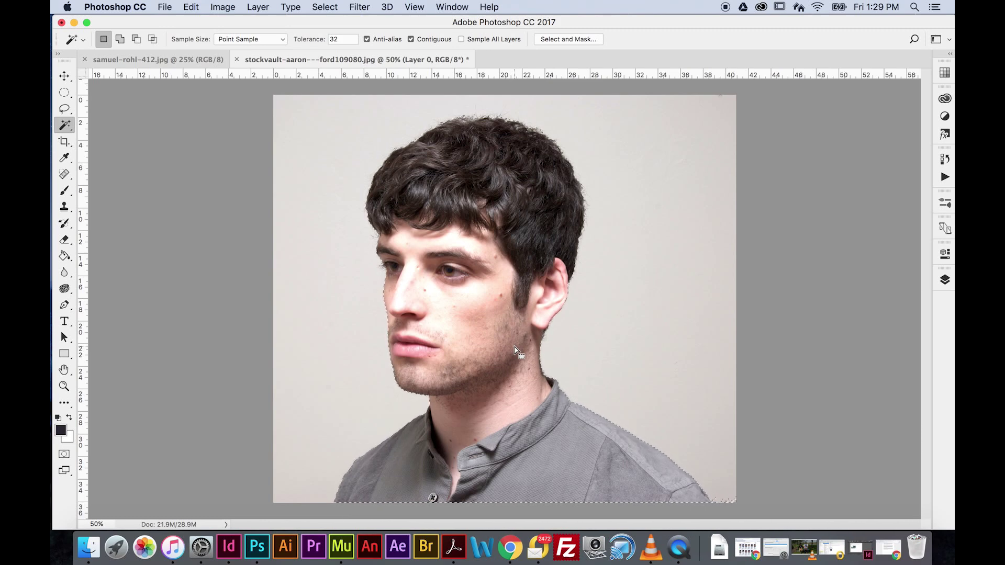
Open the selection in Select and Mask, compare the Onion Skin, Marching Ants and Overlay views, and choose the On Black view.
click(555, 42)
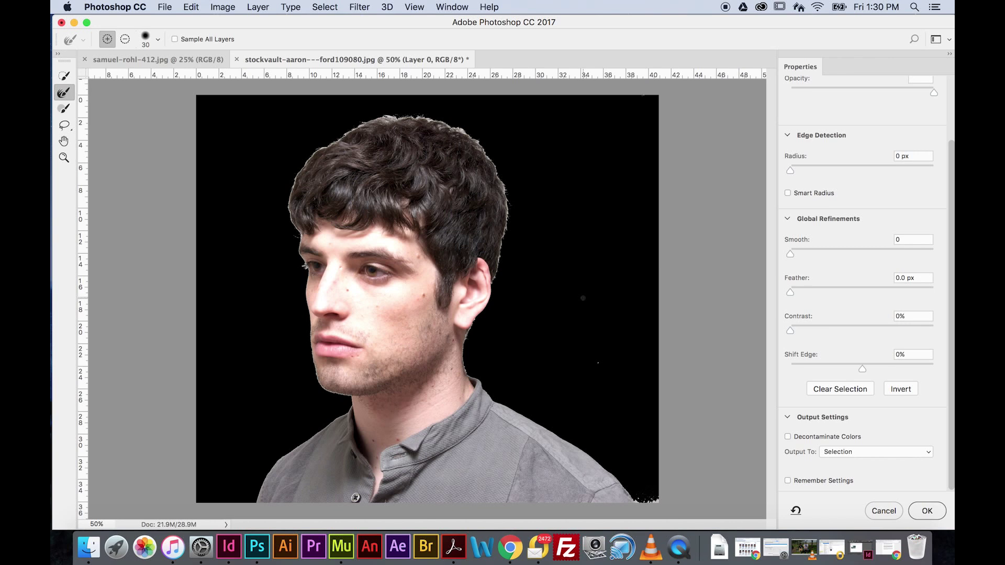
scroll(864, 155, up, 3)
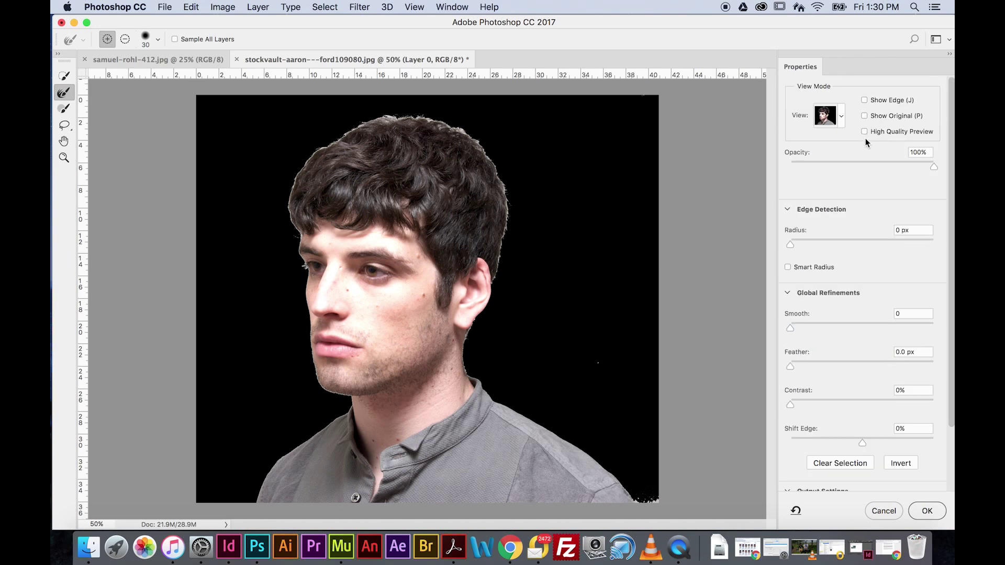
click(842, 116)
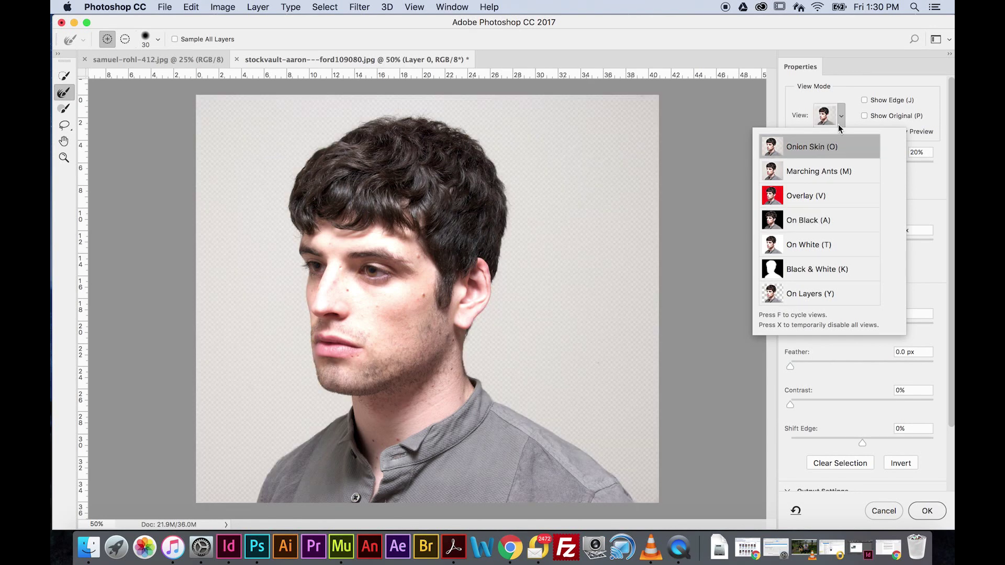
click(849, 118)
click(841, 117)
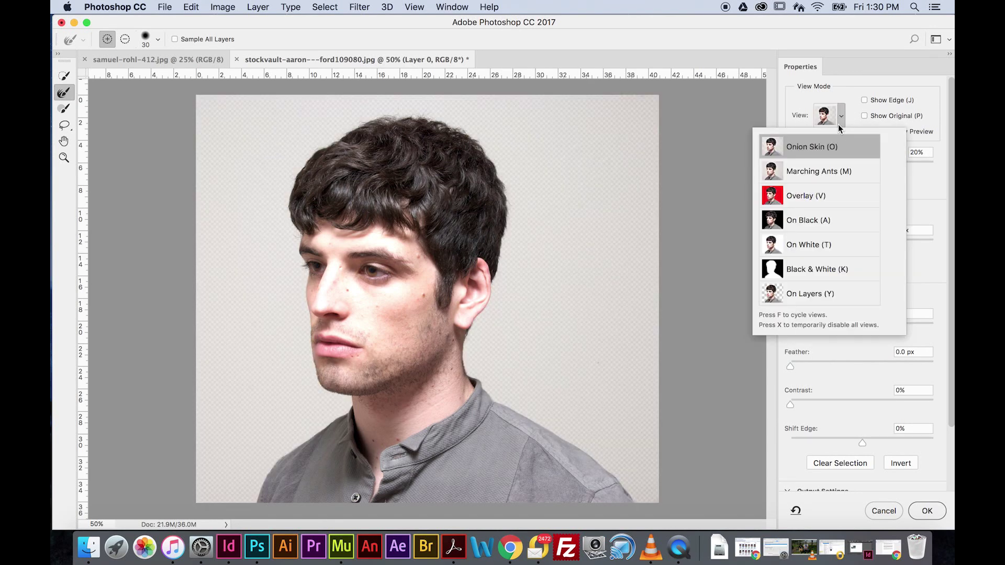
click(837, 171)
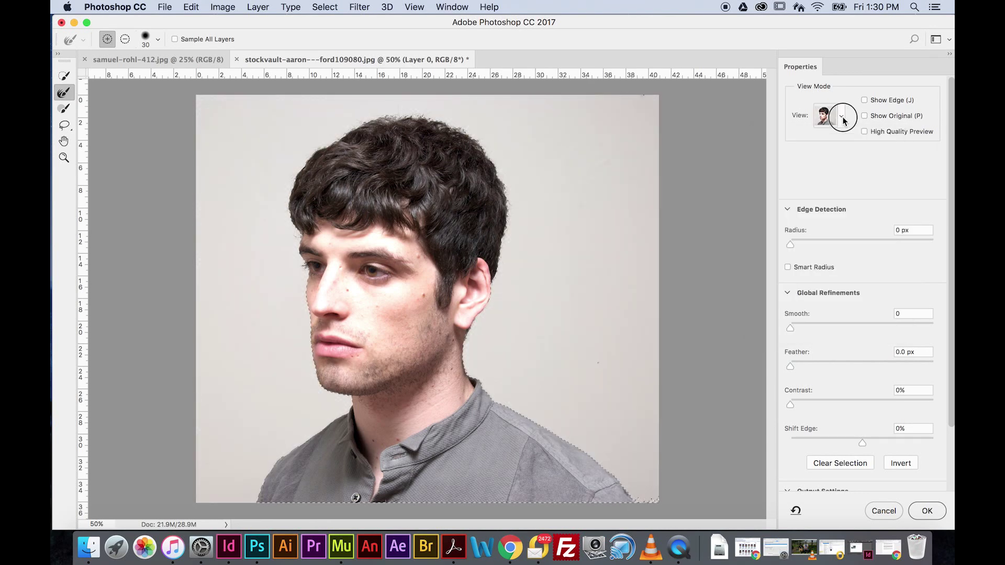
click(843, 118)
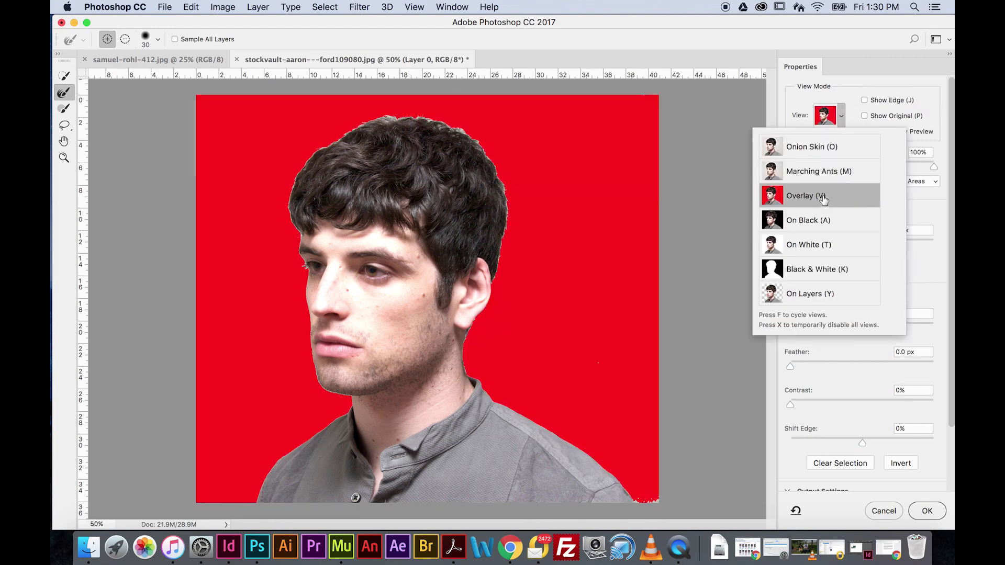
key(a)
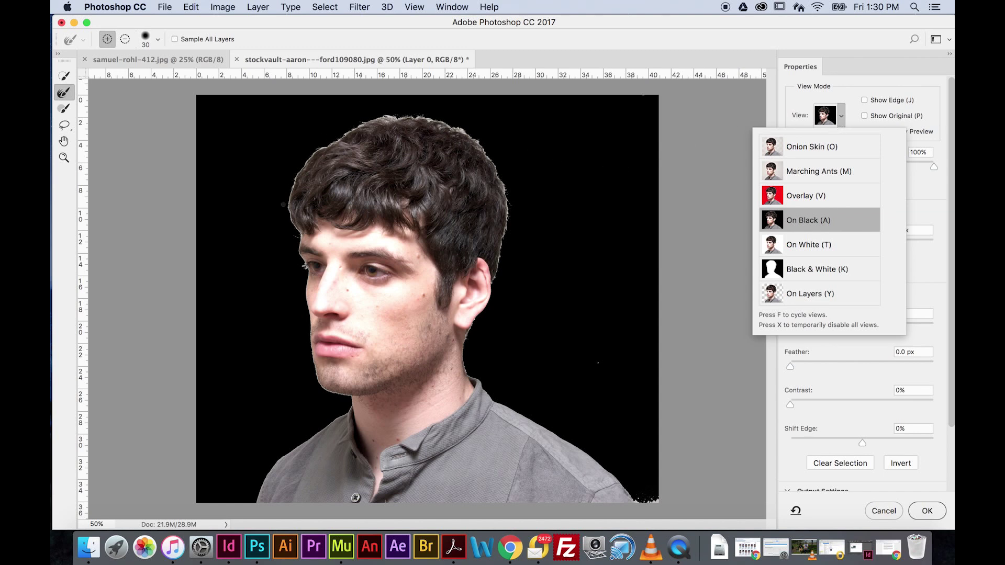
click(847, 90)
Set the selection's edge detection radius to 2 px, smooth to 2 and feather to 1.6 px.
drag(790, 245, 804, 252)
click(898, 230)
text(1.5)
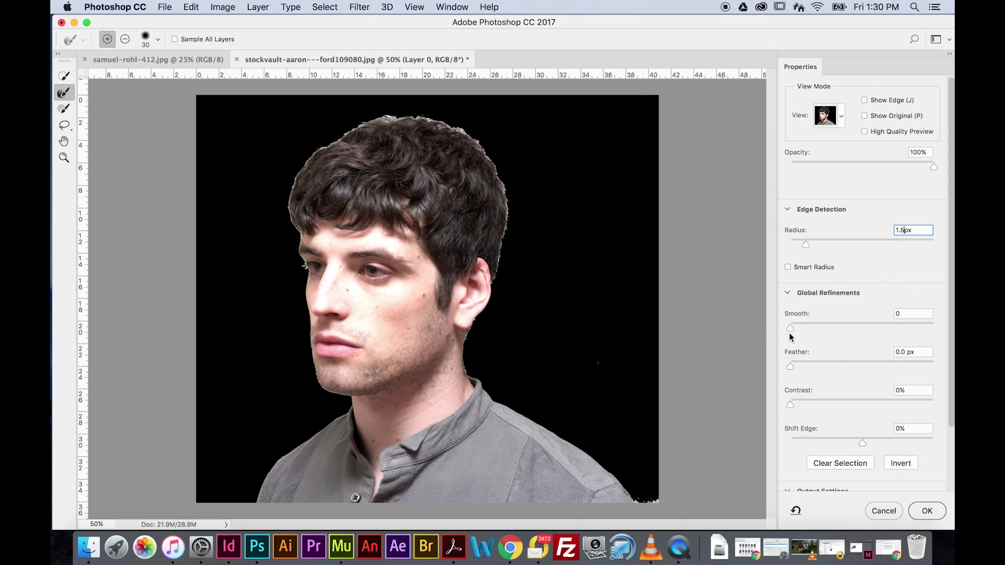
drag(791, 333, 794, 332)
drag(791, 368, 803, 367)
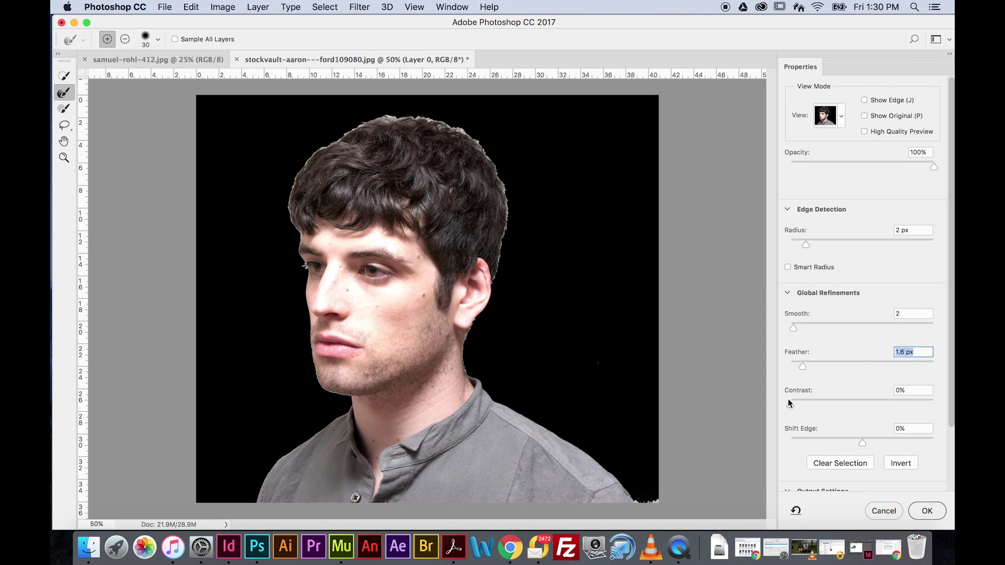
Refine the edge along the top of the hair and output the selection as a New Layer with Layer Mask.
scroll(885, 432, down, 5)
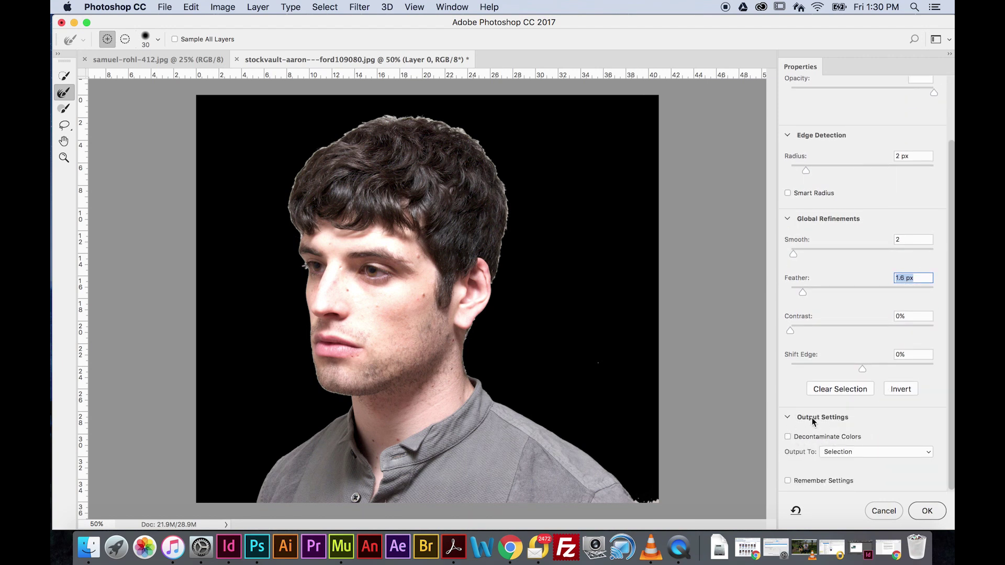
click(828, 454)
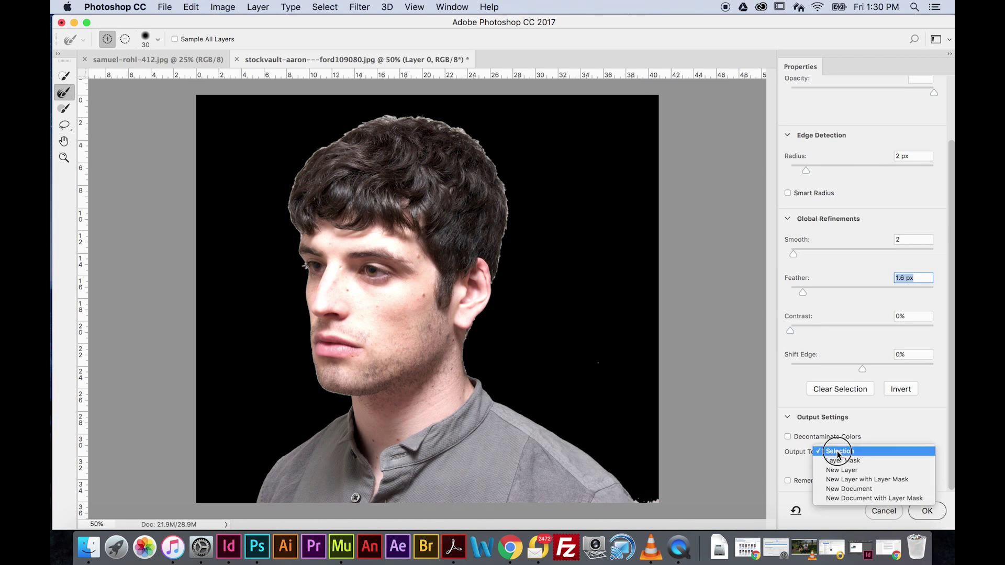
click(852, 479)
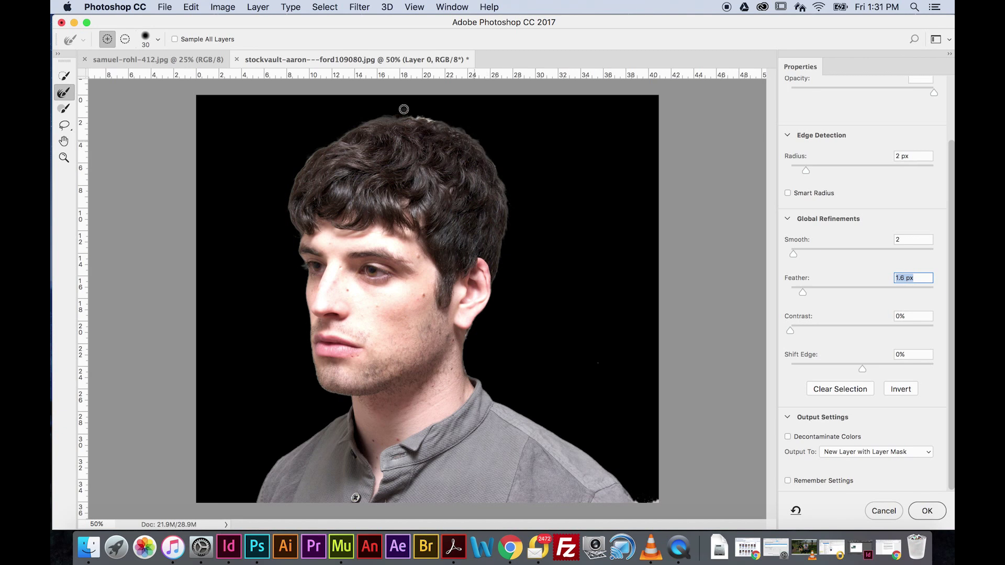
drag(421, 116, 410, 112)
click(926, 511)
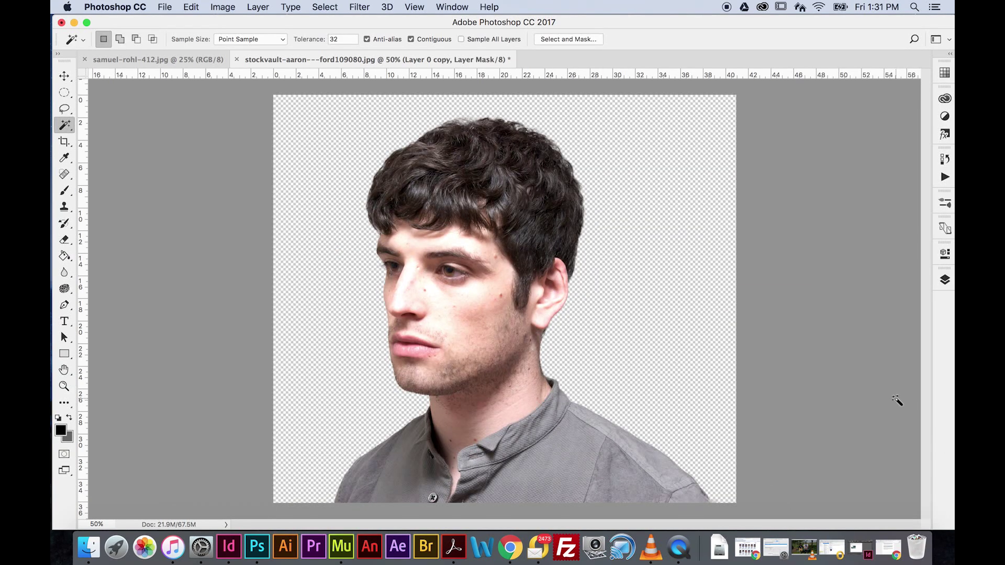
Create a new empty layer and place it directly beneath the masked portrait layer.
click(945, 281)
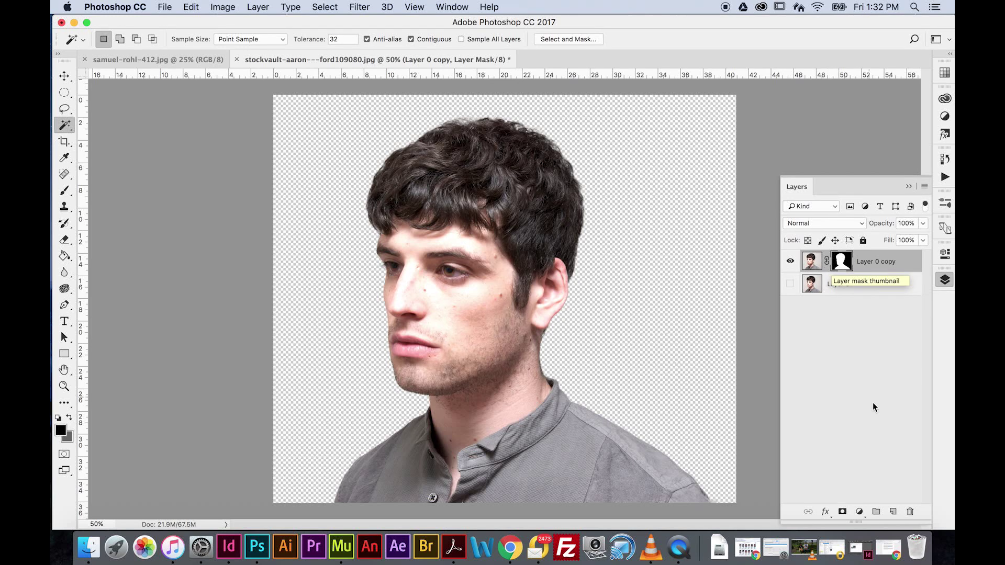
click(893, 513)
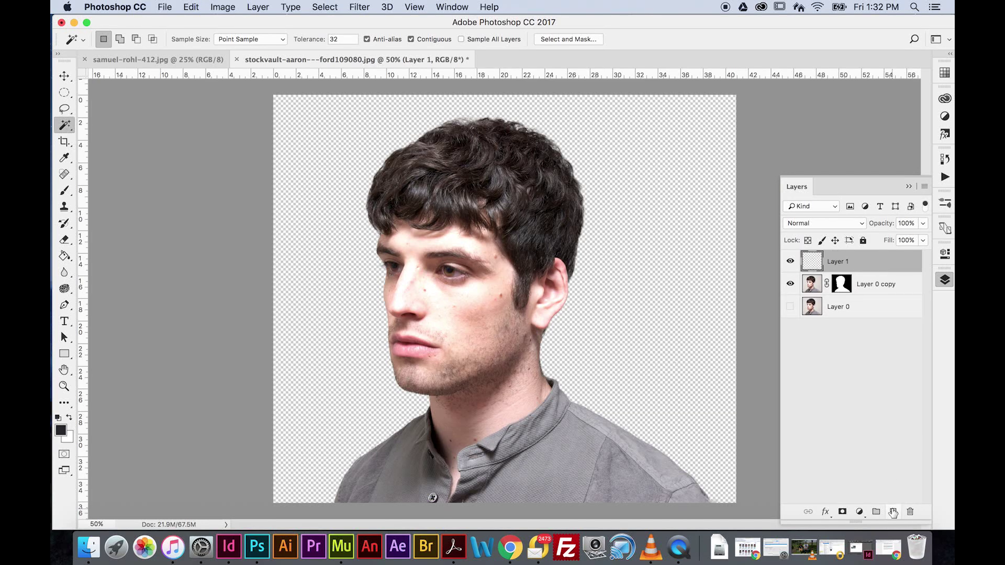
drag(846, 288, 847, 289)
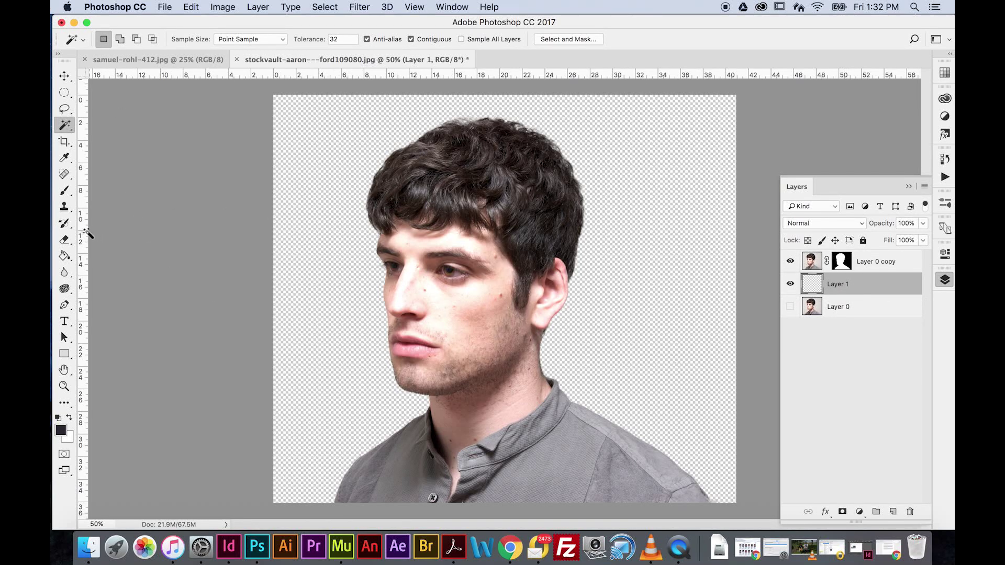
Choose the Paint Bucket Tool and set the foreground color to #dcdbd9.
click(64, 256)
right_click(64, 257)
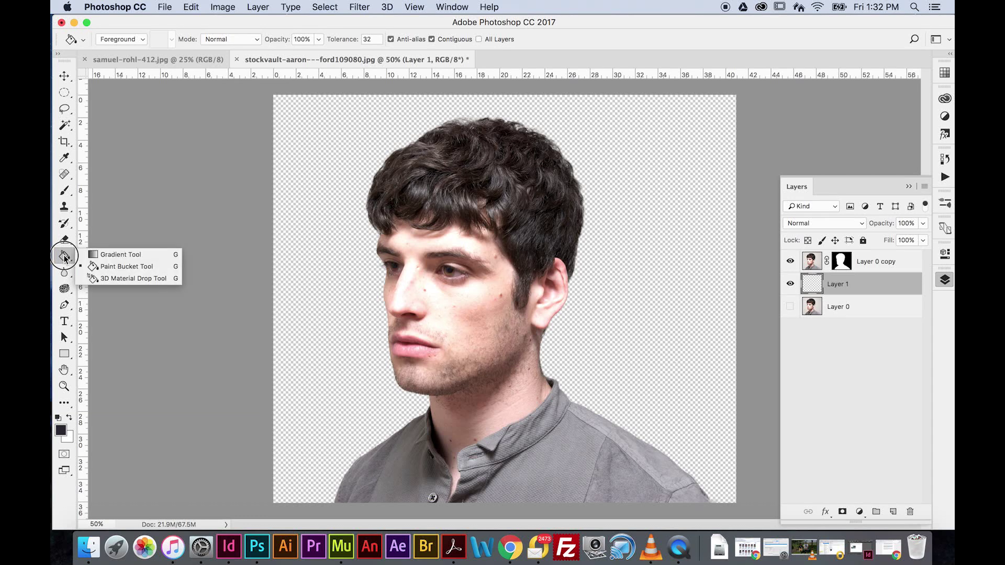
click(121, 267)
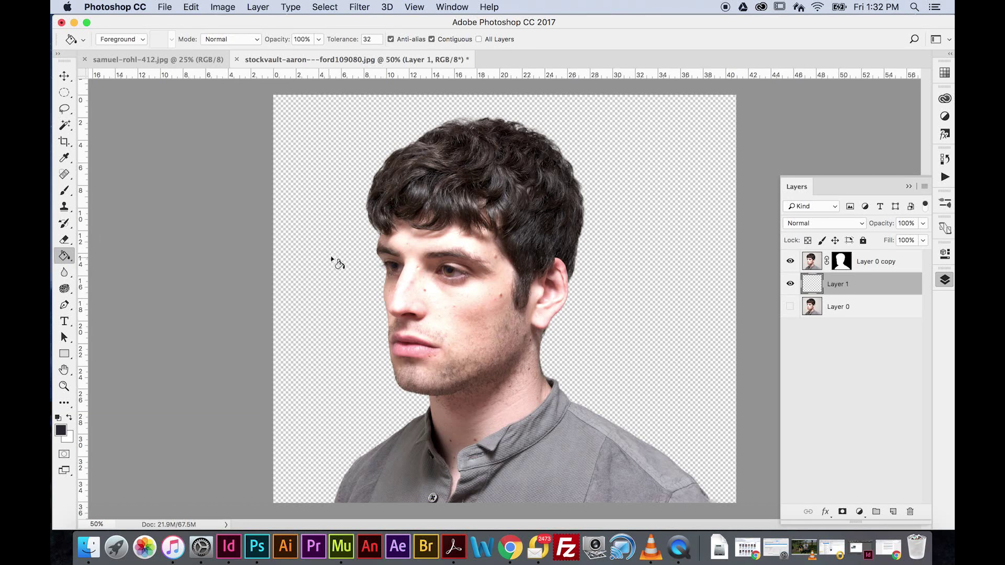
click(61, 432)
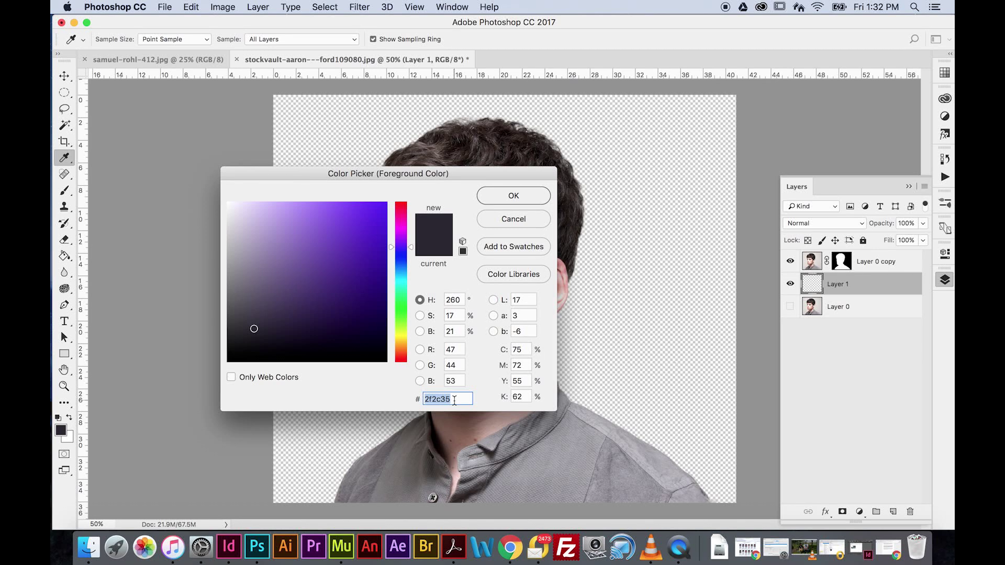
text(dcd)
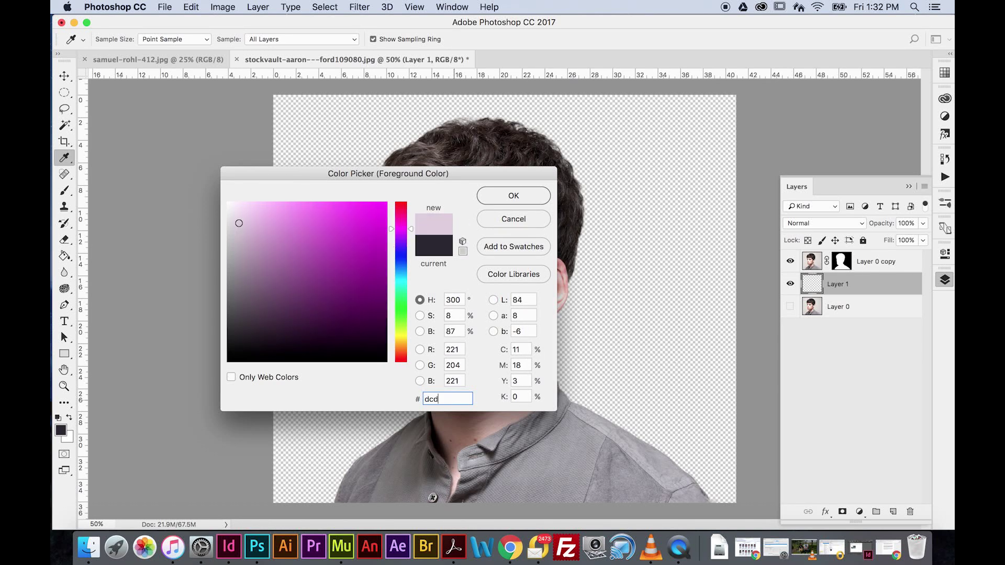
text(bd9)
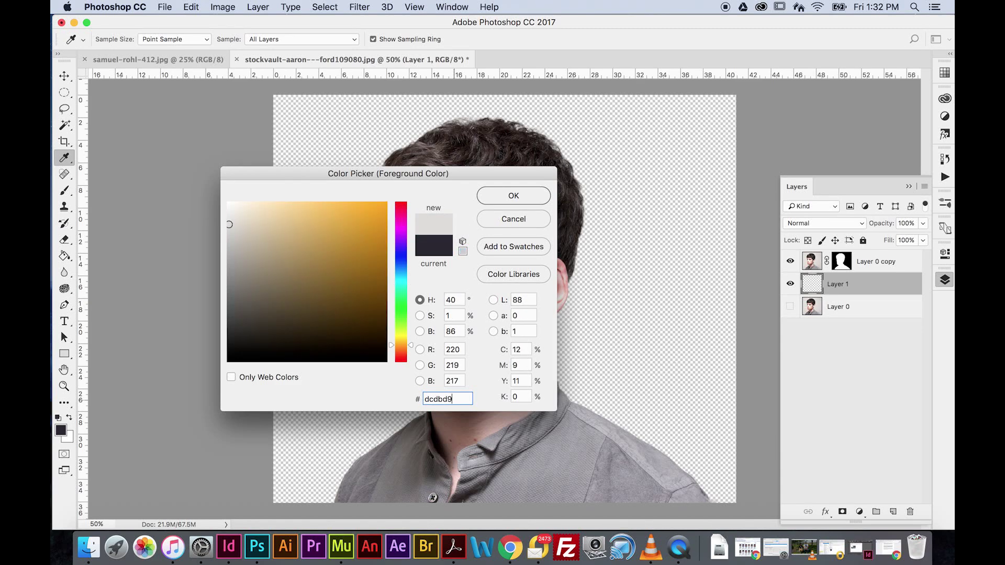
drag(459, 400, 412, 403)
click(519, 196)
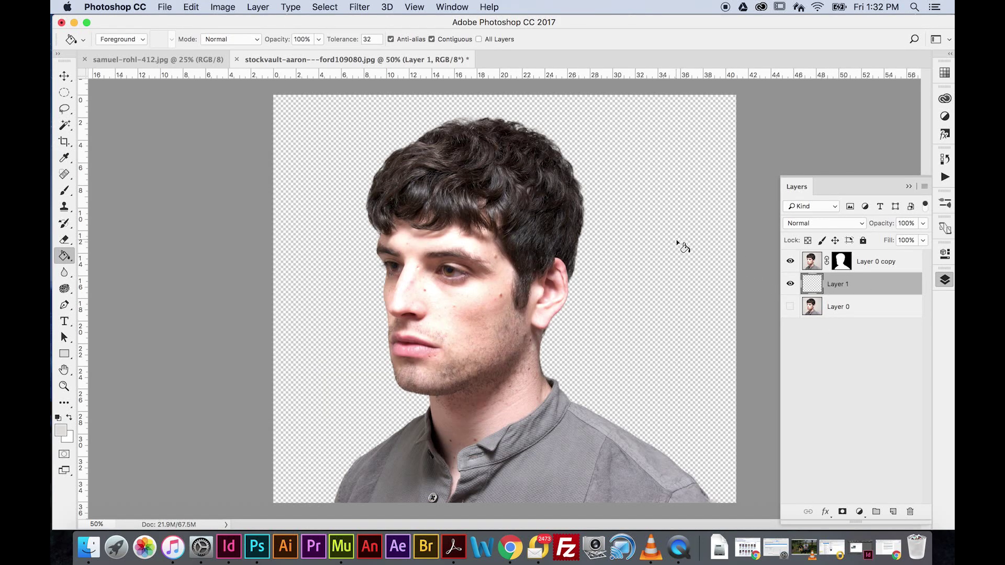
Fill the new layer with the light grey foreground color and rename the layer "background".
click(682, 246)
double_click(837, 284)
text(background)
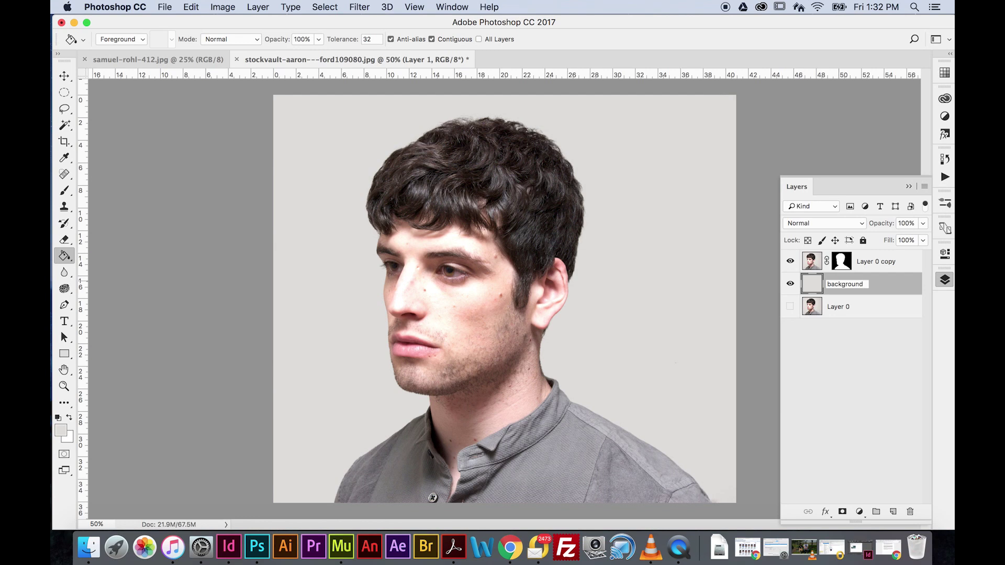
right_click(680, 546)
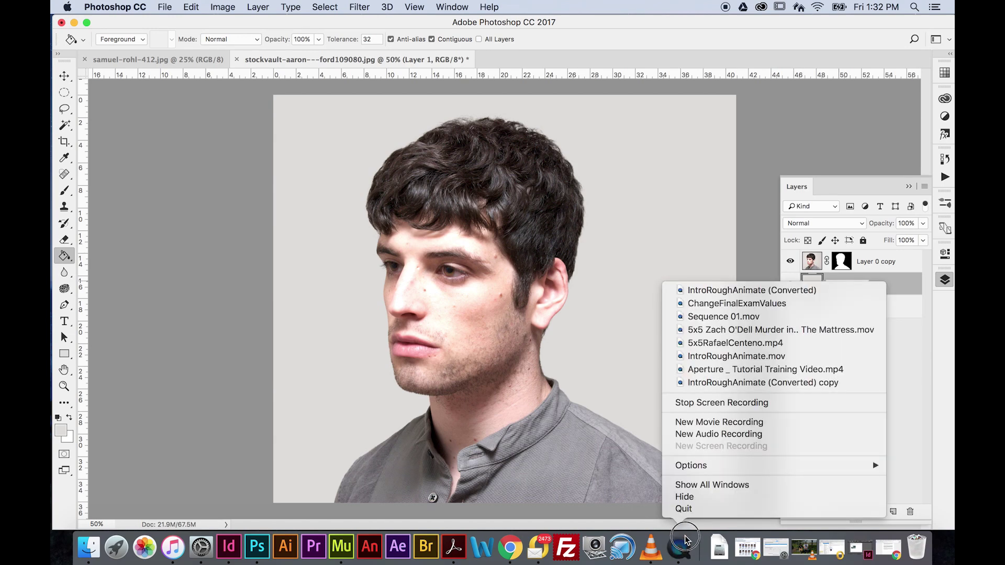
click(703, 402)
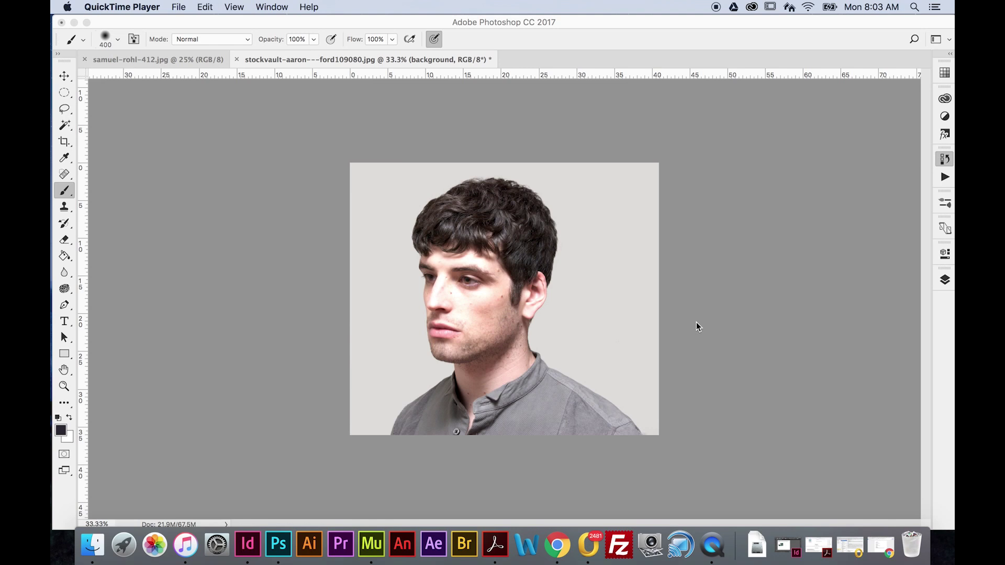
Switch to the forest lake photo, collapse the History panel, and select and copy the entire image.
click(151, 54)
click(156, 58)
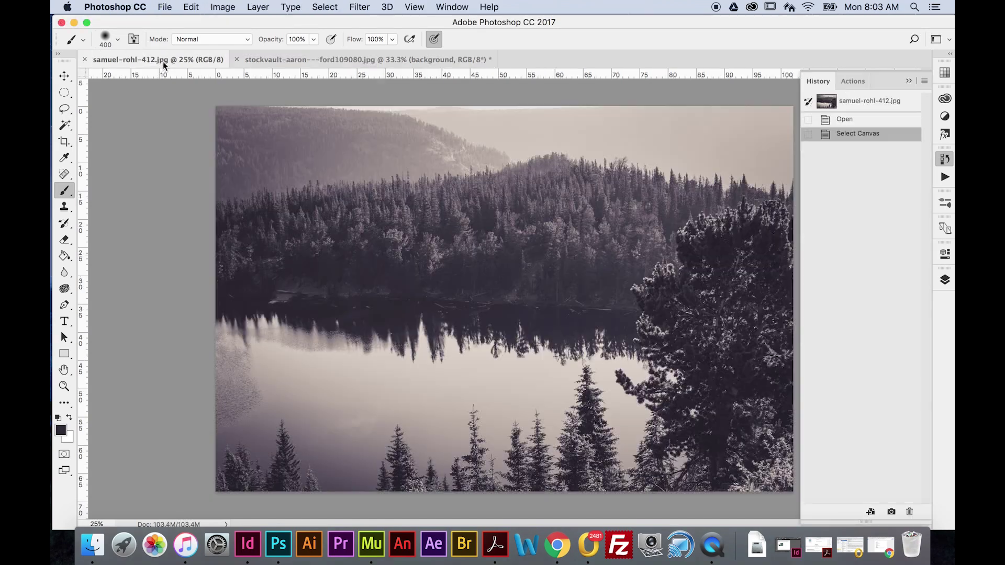
click(909, 80)
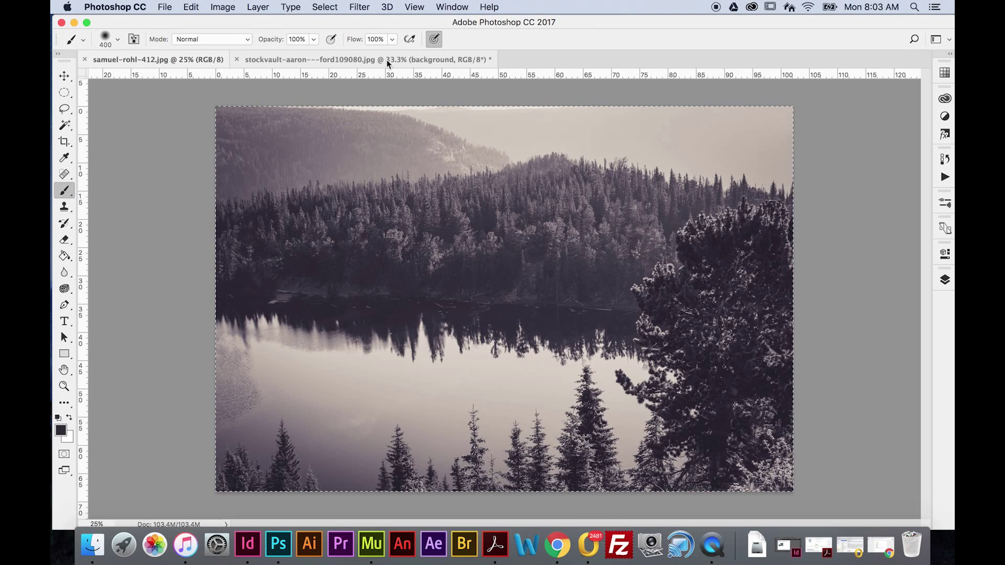
Switch to the portrait document and paste the forest lake photo above the masked portrait layer, accepting the color profile conversion.
click(366, 58)
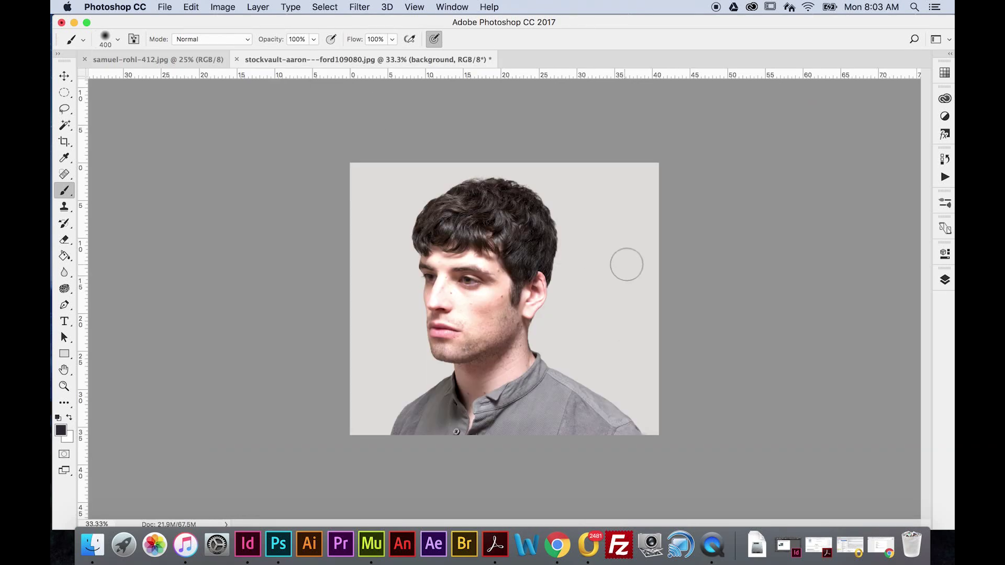
click(945, 280)
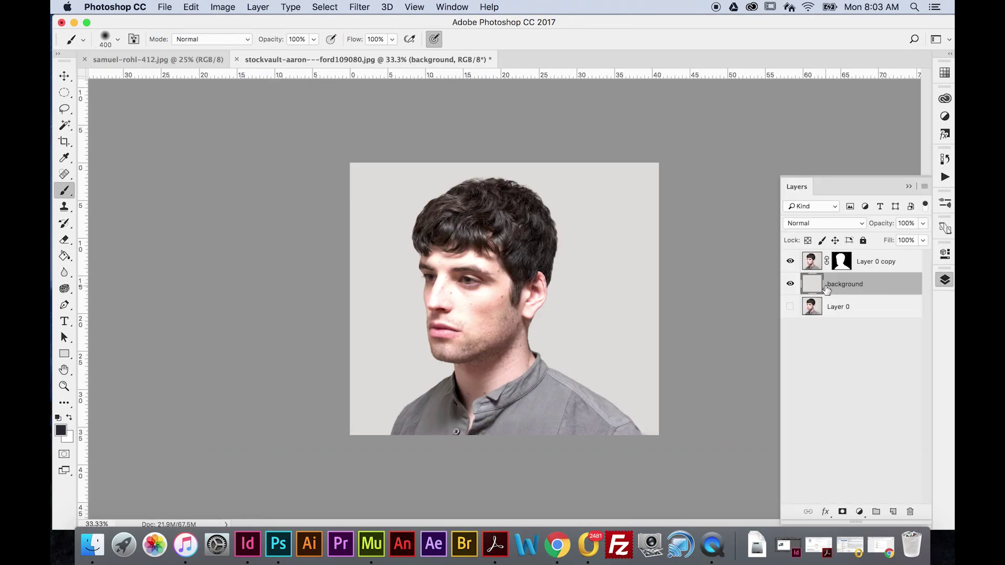
click(859, 266)
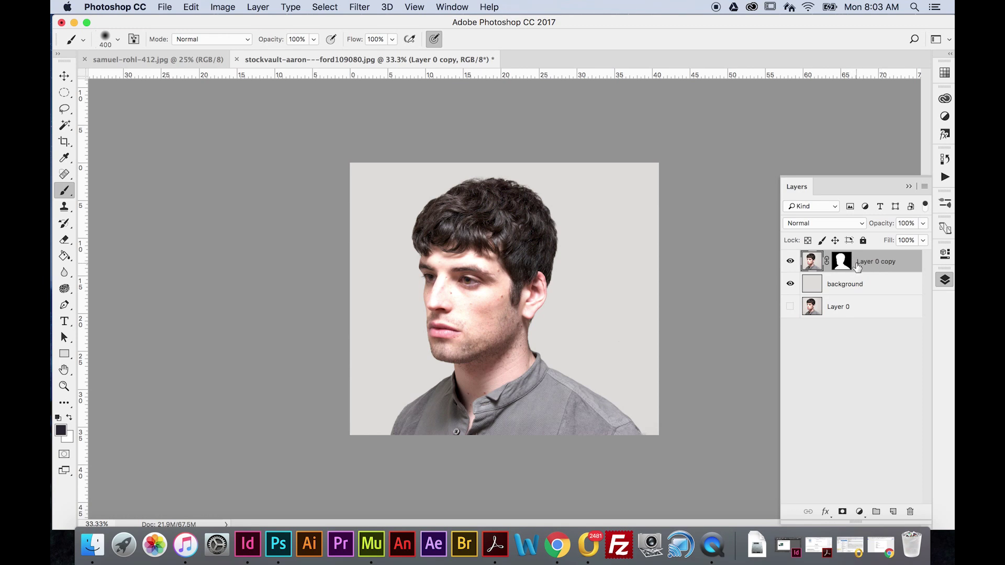
key(super+v)
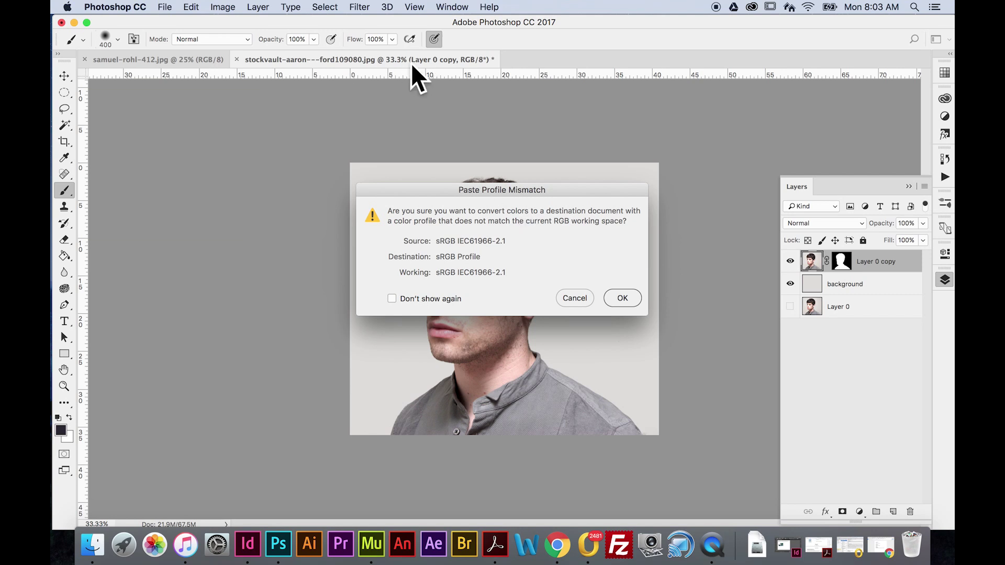
click(622, 298)
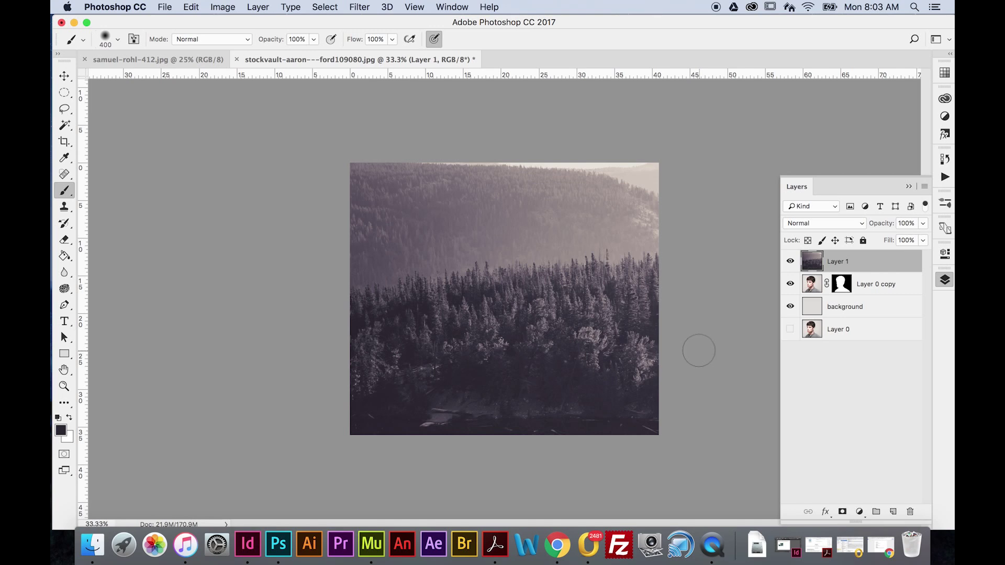
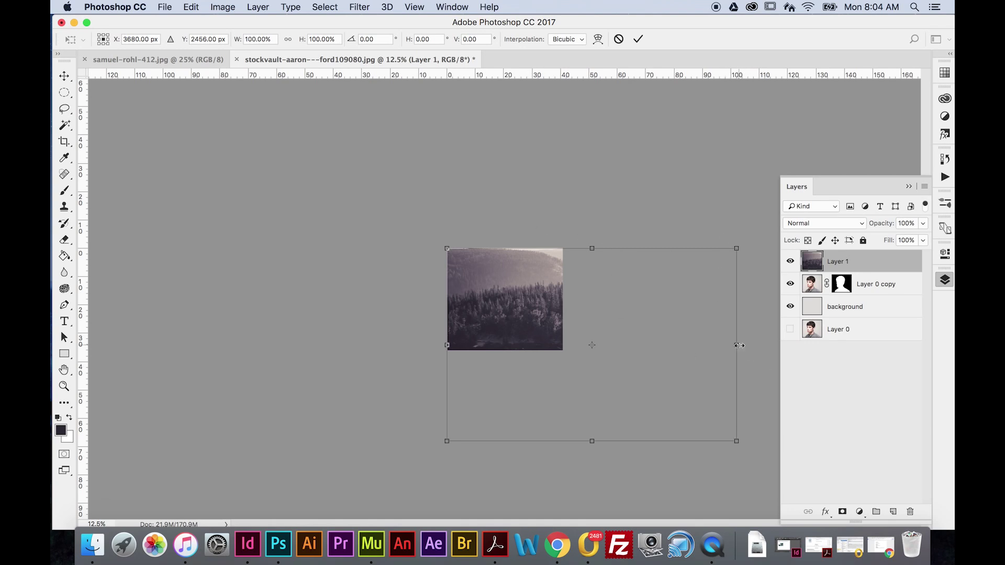
Scale the pasted forest photo proportionally to about 40% to match the canvas width, and turn it upside down.
mouse_move(738, 346)
mouse_down()
mouse_move(557, 329)
mouse_move(761, 346)
mouse_move(739, 345)
mouse_up()
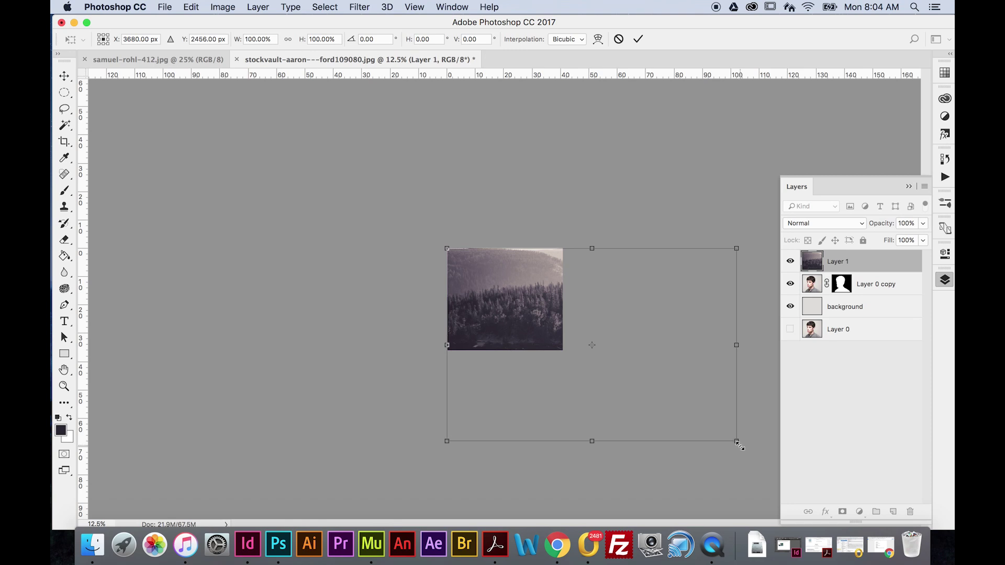
drag(739, 444, 553, 345)
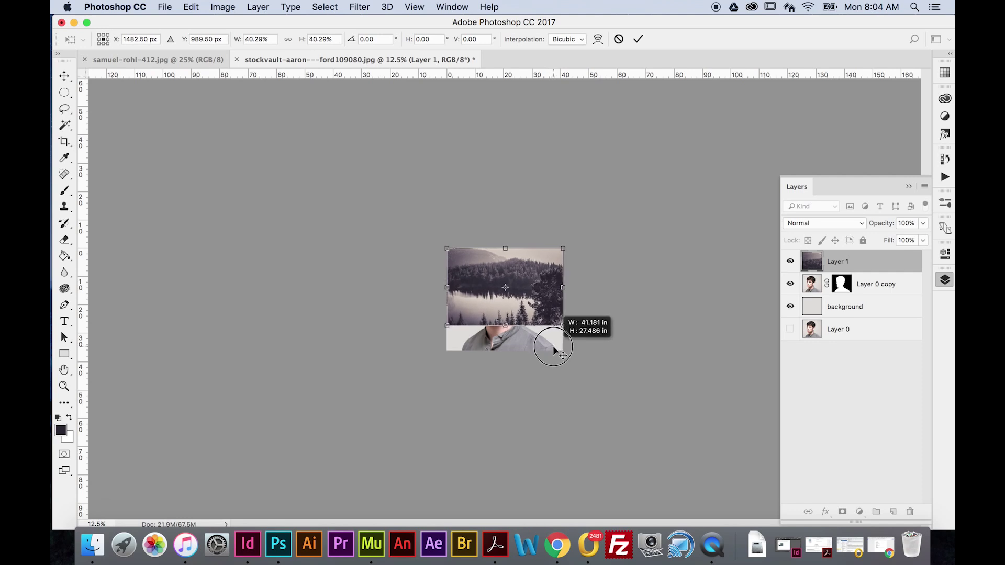
drag(553, 345, 553, 345)
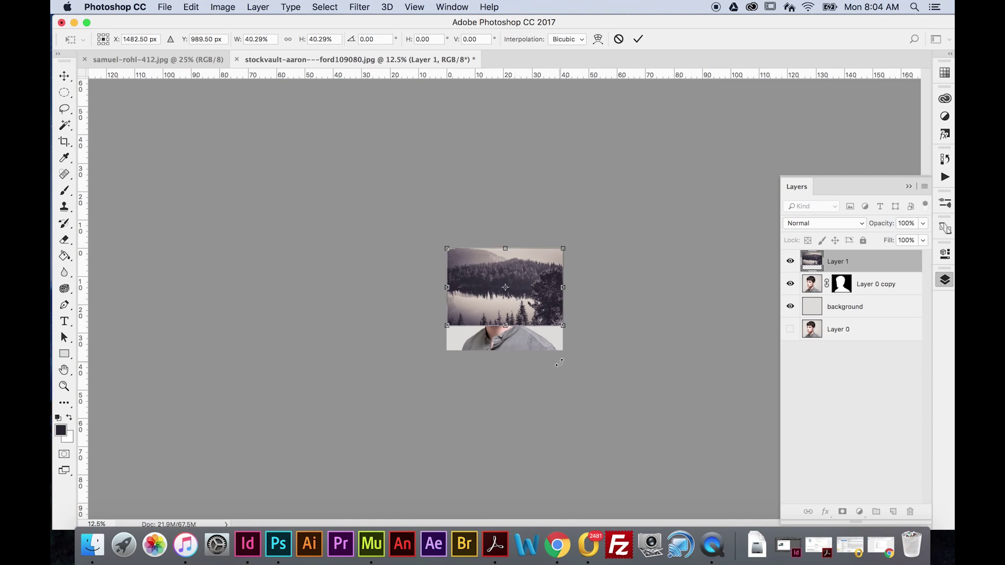
drag(574, 330, 469, 248)
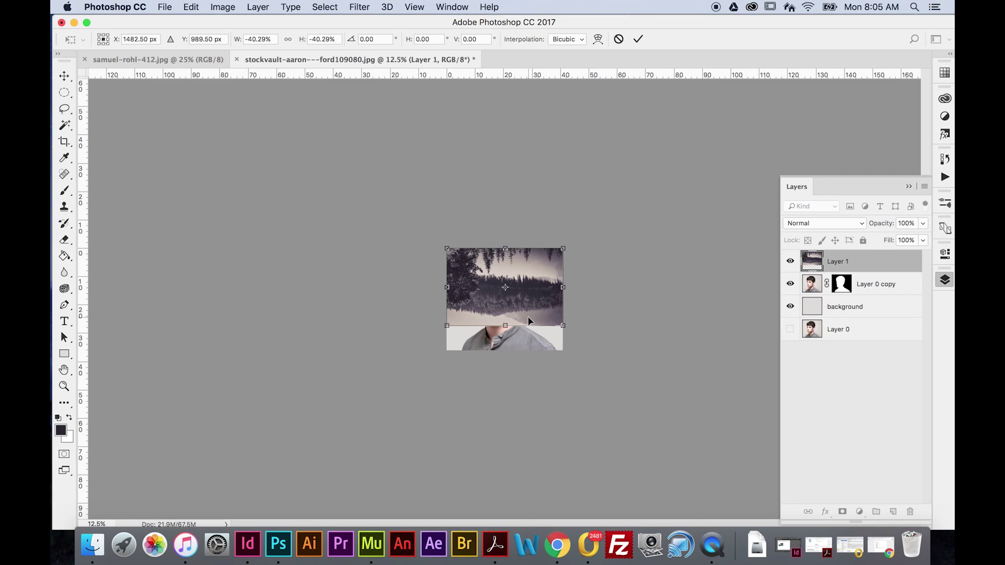
key(Return)
key(b)
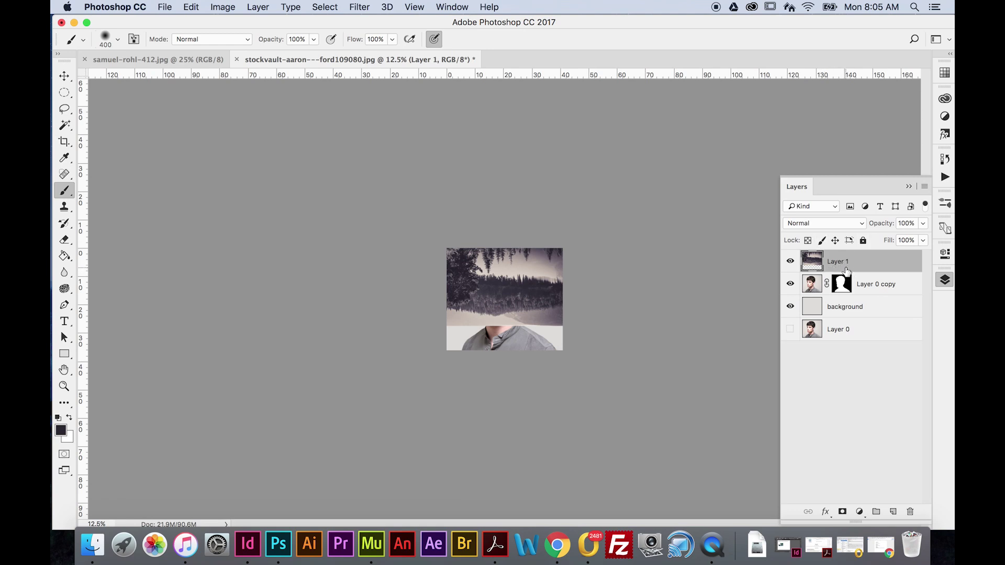
Mask the forest layer with the portrait's silhouette, unlink that mask and make the forest image itself active.
drag(846, 285, 841, 287)
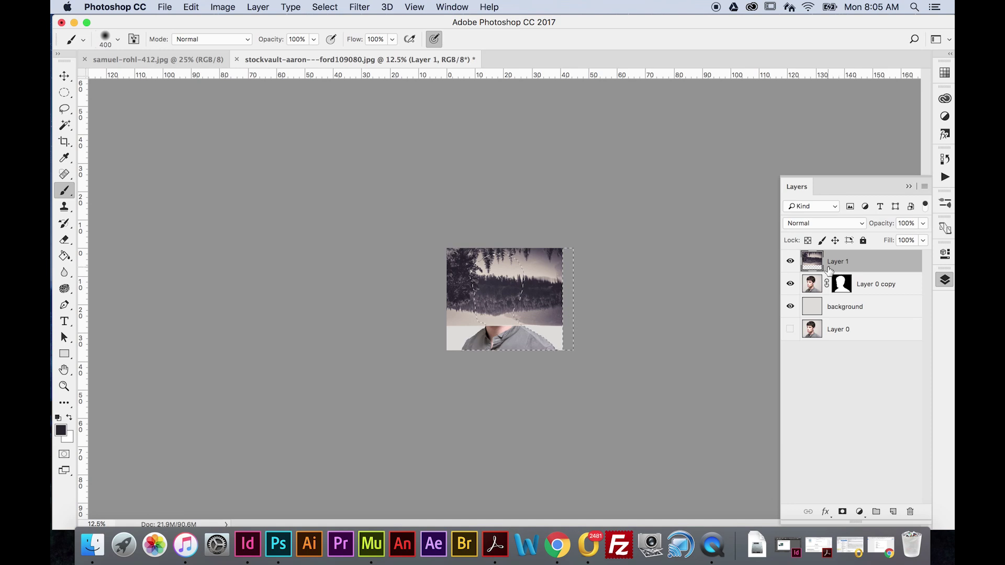
click(843, 512)
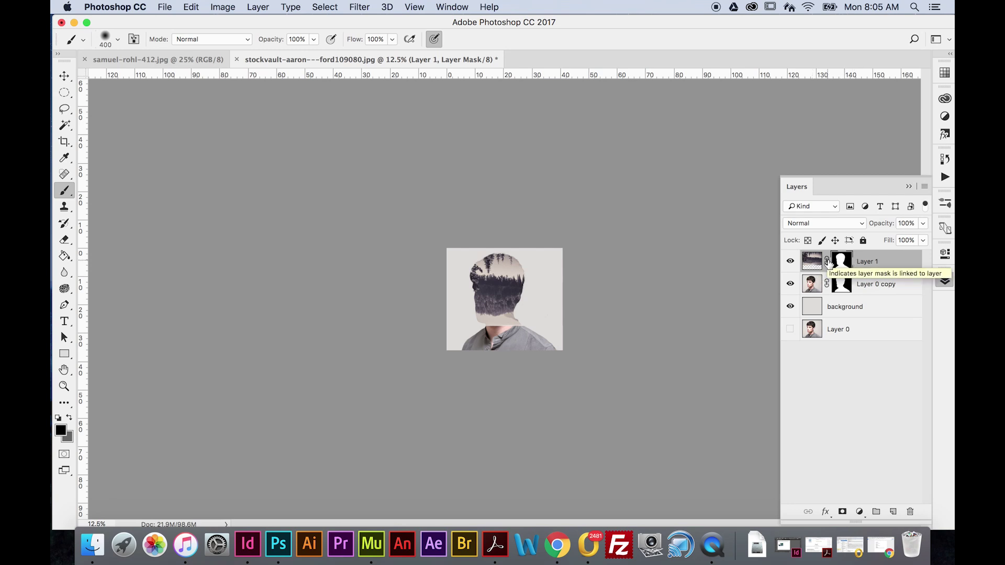
click(813, 264)
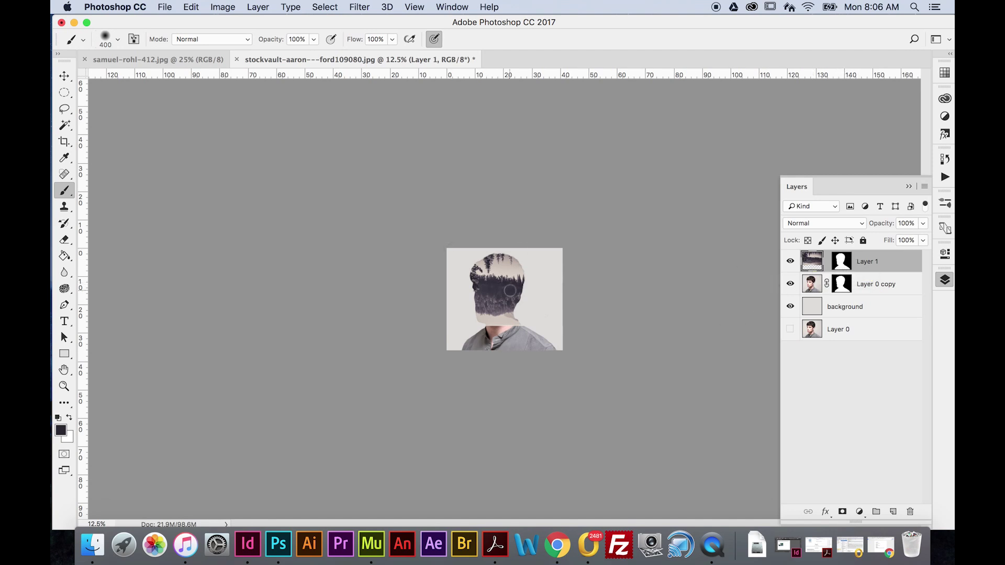
Enlarge the forest image to about 155% and position it to fill the whole head and shoulders silhouette.
key(super+t)
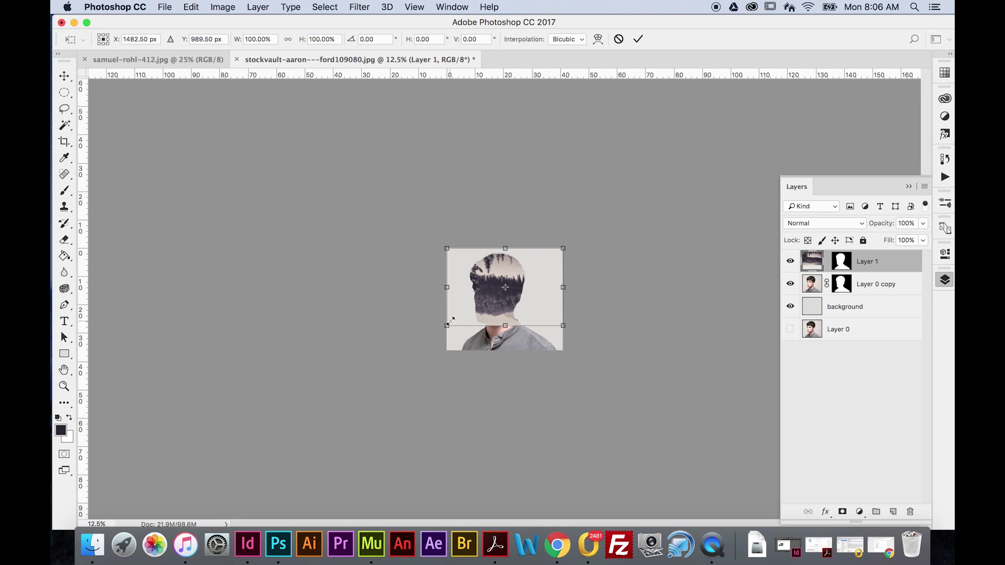
drag(448, 328, 413, 360)
drag(510, 345, 521, 343)
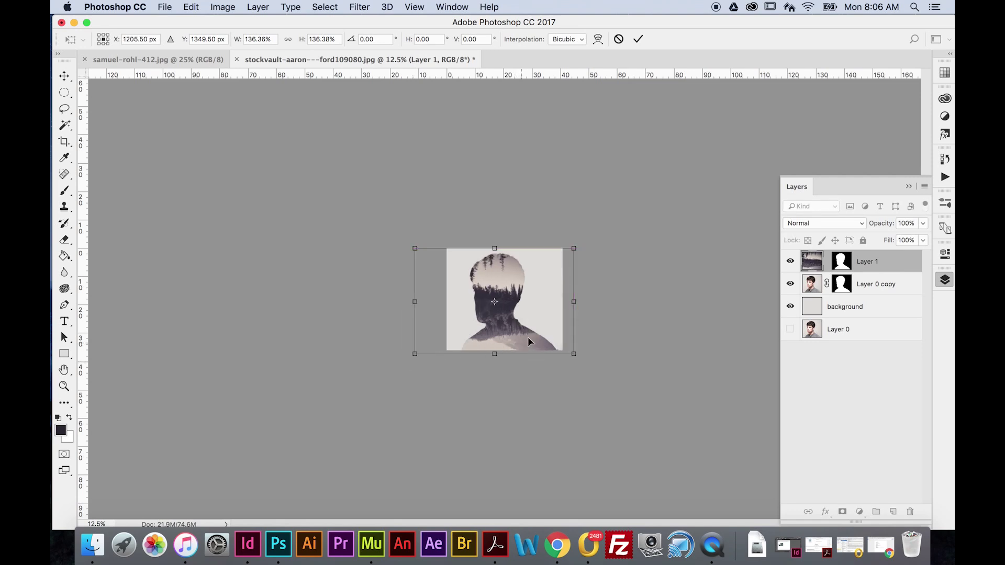
drag(573, 248, 593, 231)
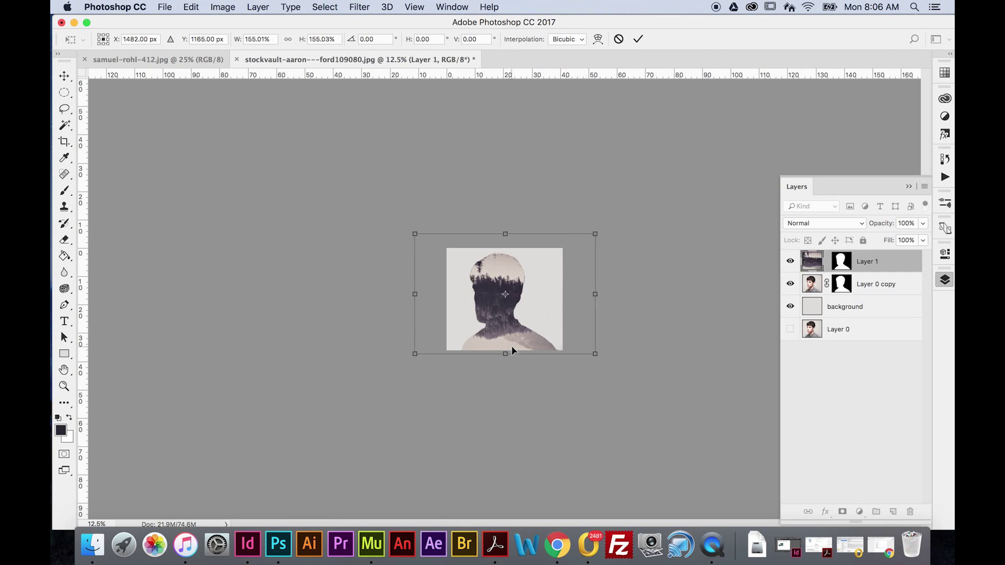
key(Return)
key(b)
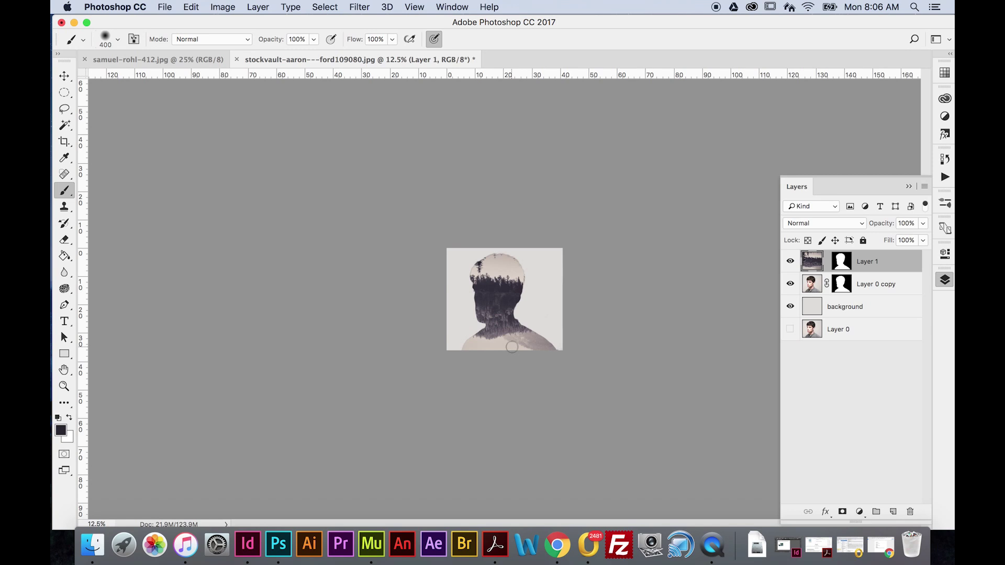
Duplicate the masked portrait layer and move the copy above the forest layer.
click(811, 285)
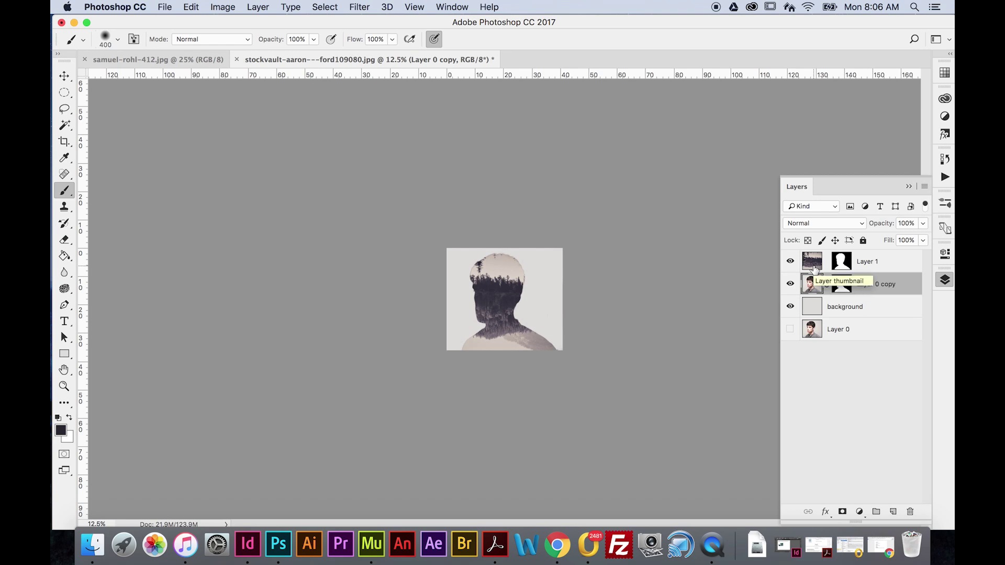
key(super+j)
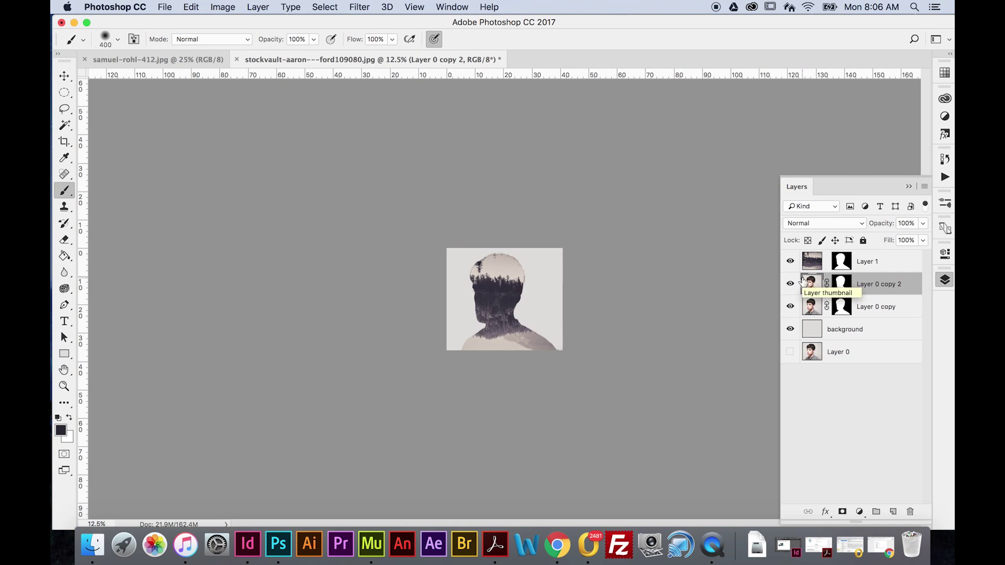
drag(803, 280, 812, 264)
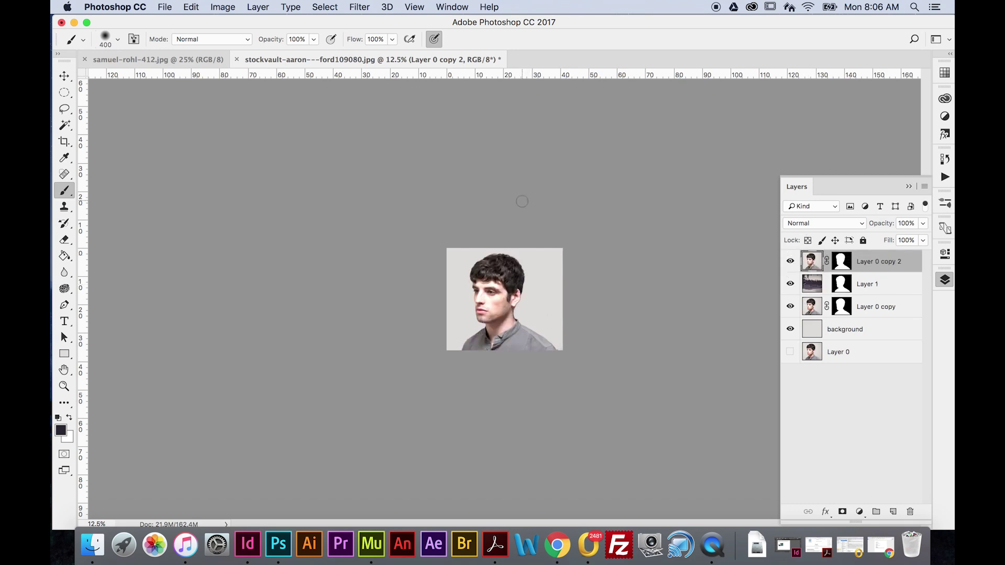
Desaturate the top portrait copy and darken it with Levels, setting the black input level to 117.
click(228, 7)
mouse_move(235, 41)
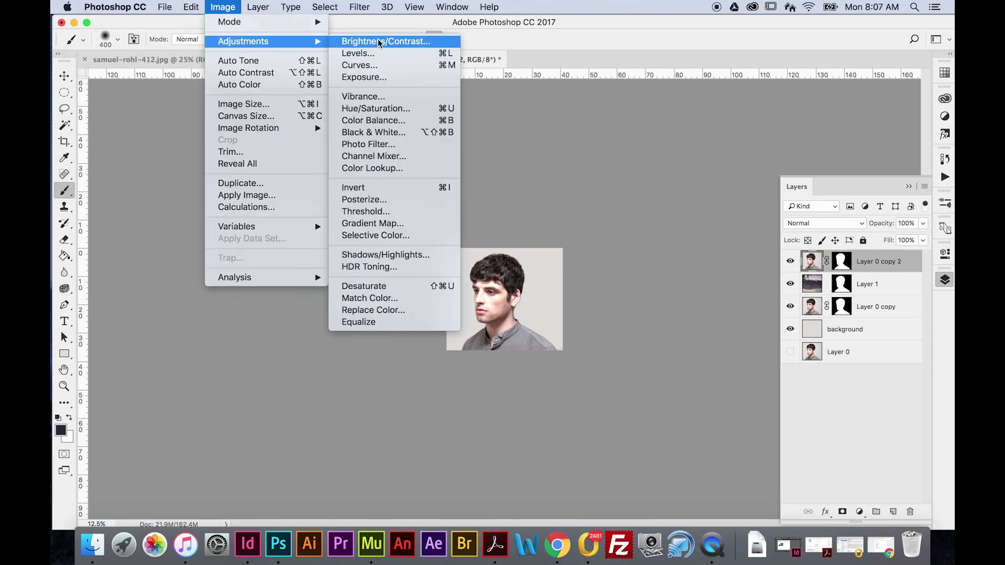
click(369, 288)
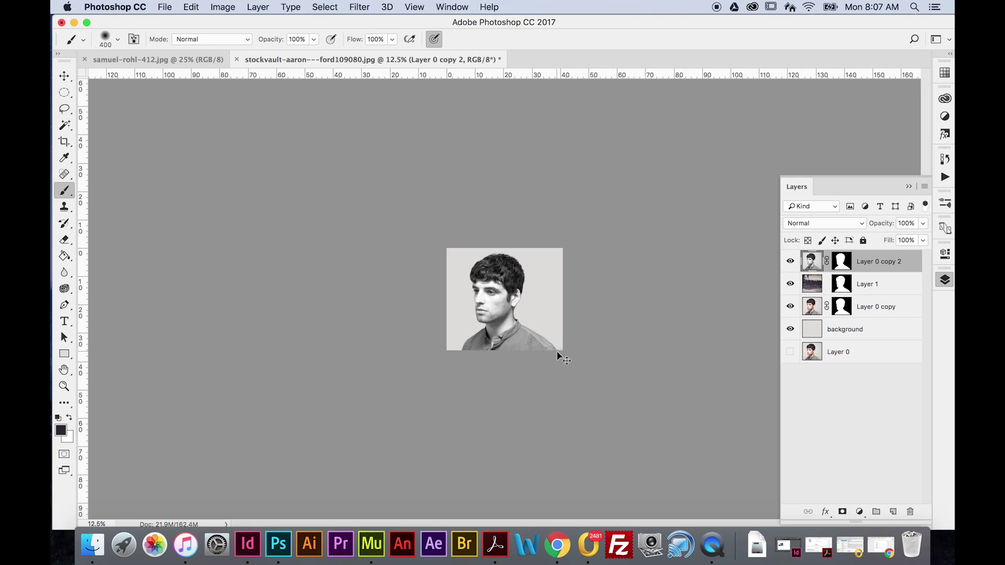
key(super+l)
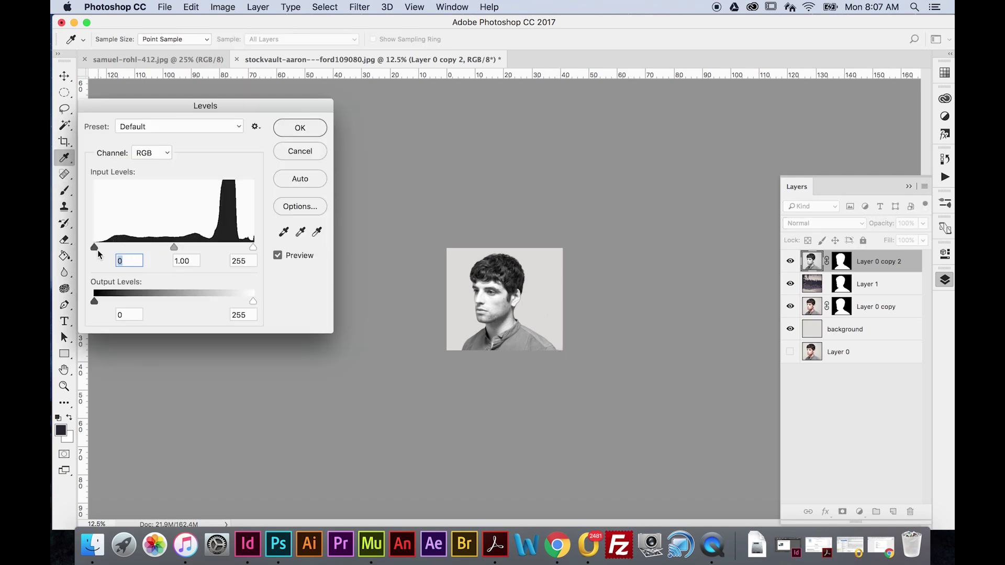
drag(96, 249, 163, 248)
text(117)
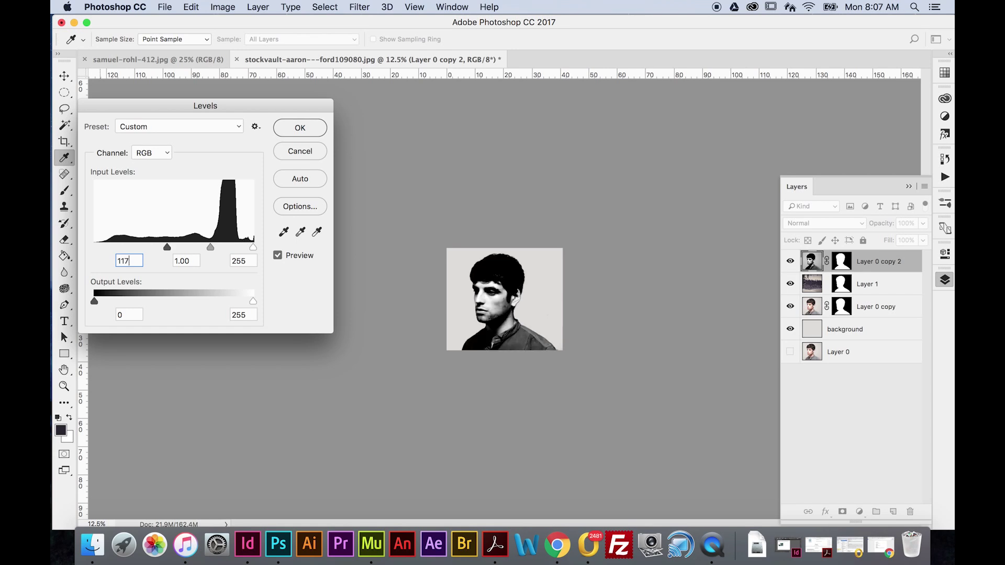
click(300, 127)
key(b)
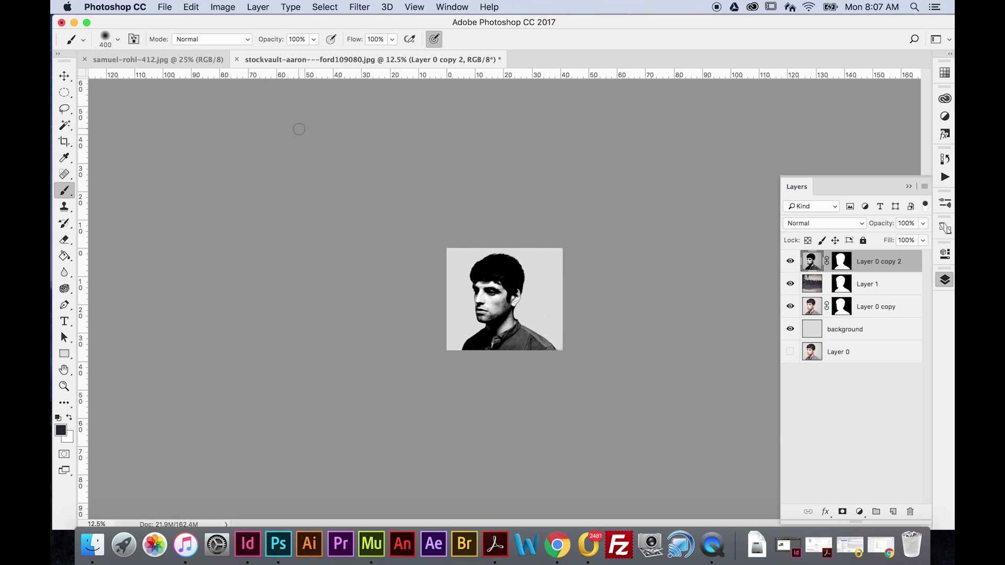
Colorize the top portrait copy with hue 212 and saturation 10, and set its blend mode to Screen.
click(225, 7)
mouse_move(238, 43)
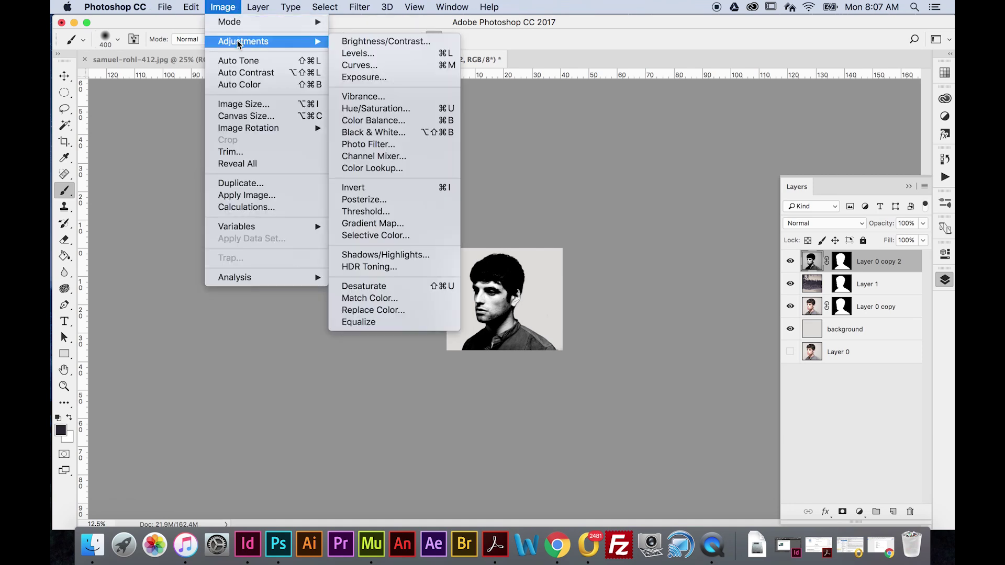
click(382, 111)
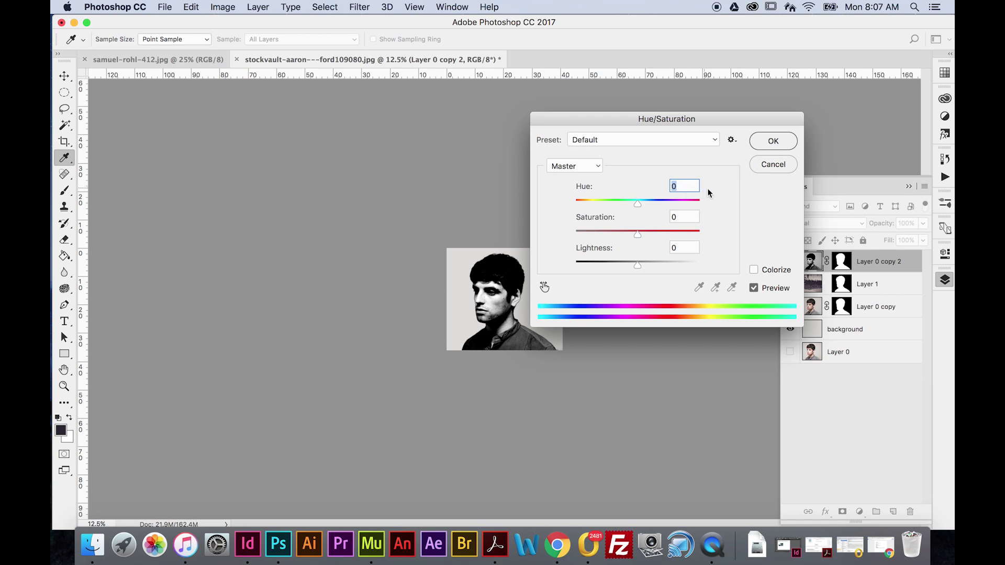
click(754, 269)
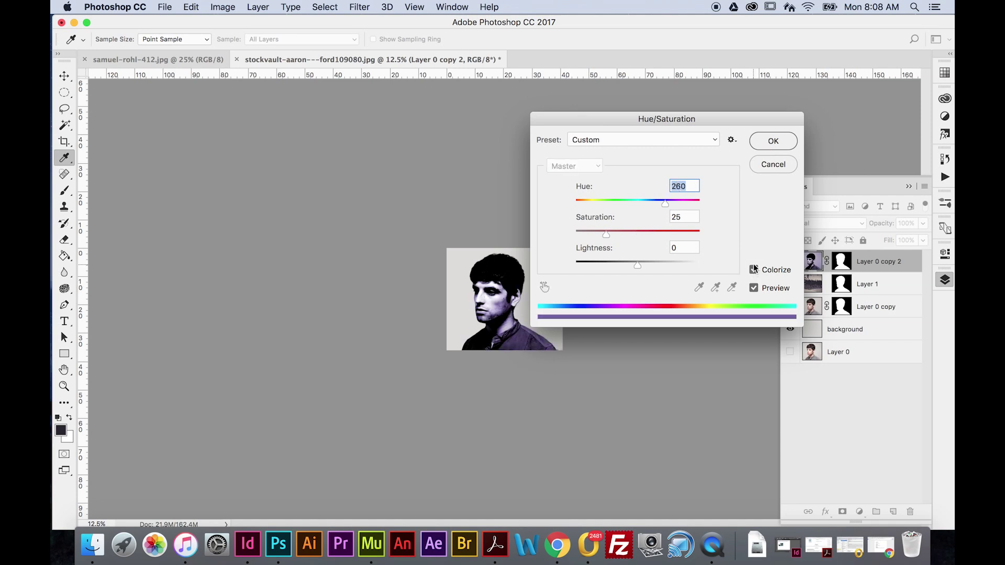
text(212)
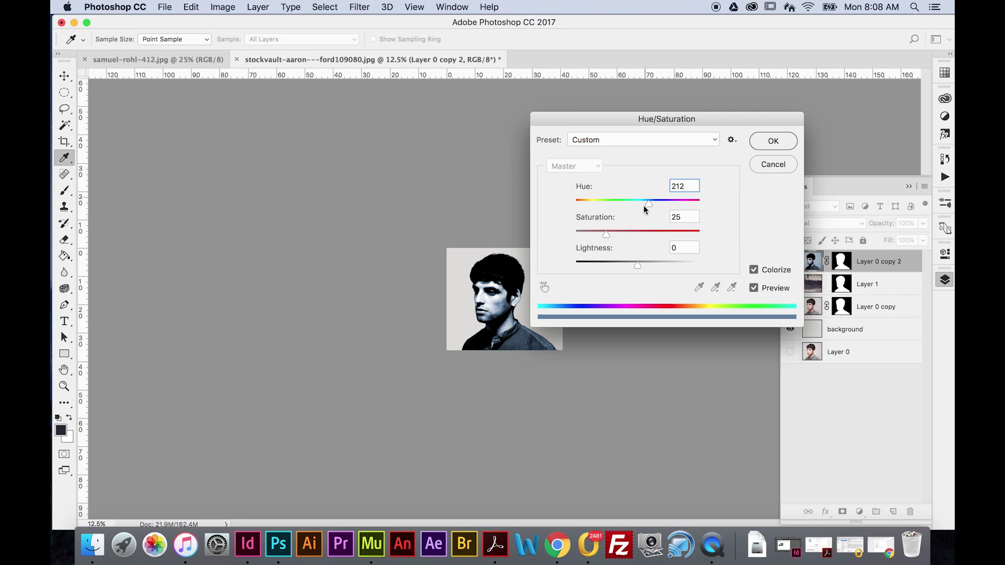
key(Tab)
text(10)
click(775, 142)
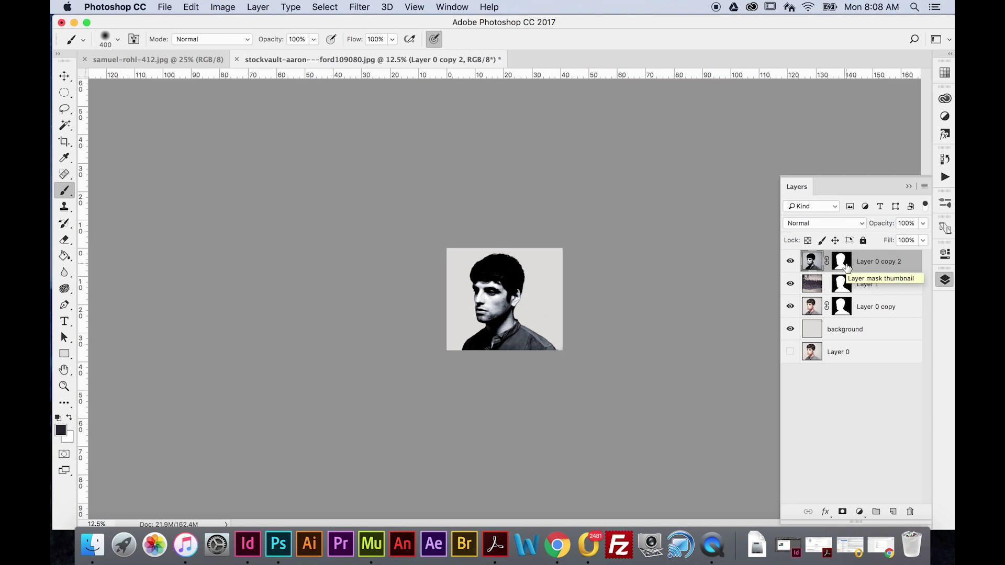
click(814, 223)
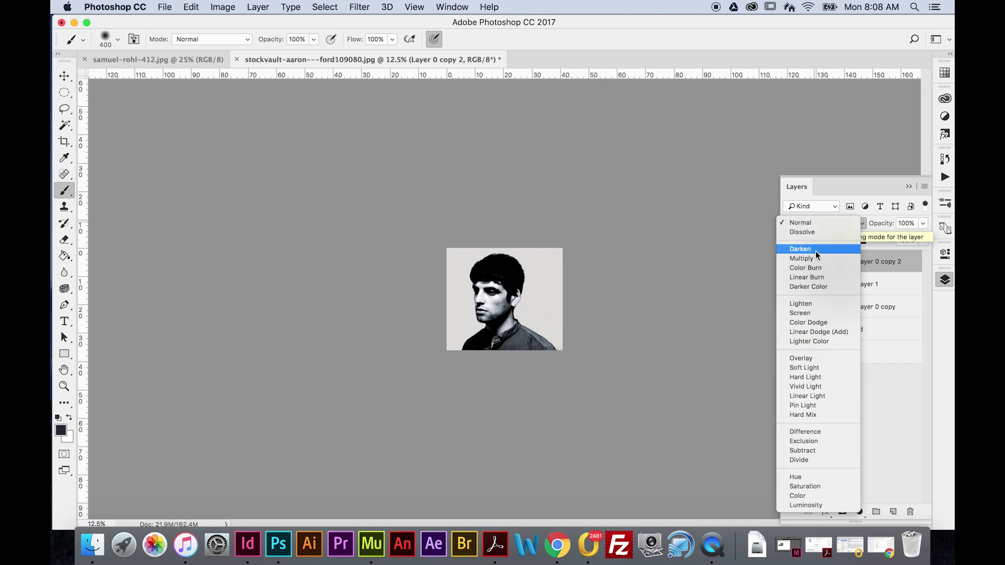
click(800, 315)
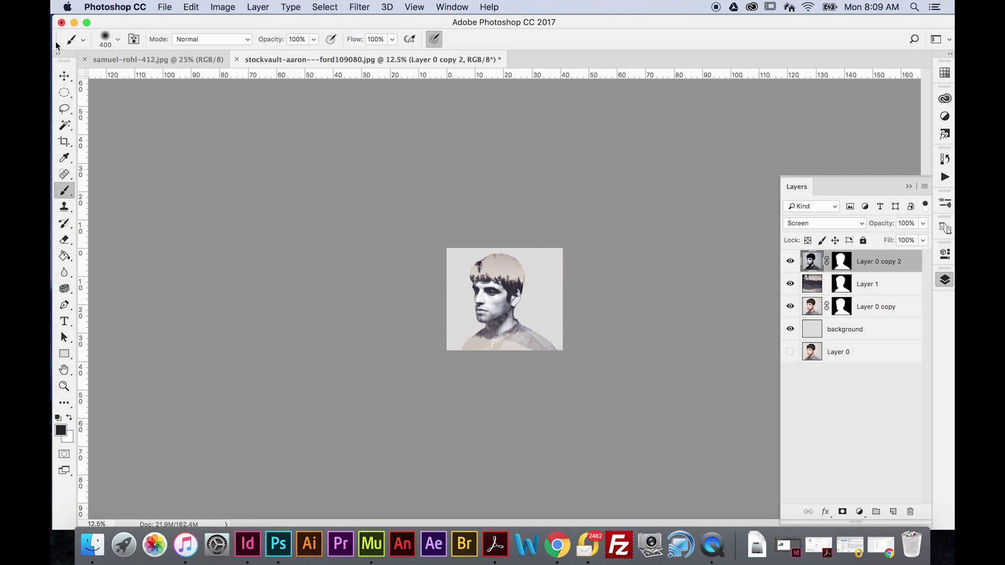
Paint black on Layer 1's mask with a soft 200 px brush to remove the forest image from the top of the head.
click(67, 192)
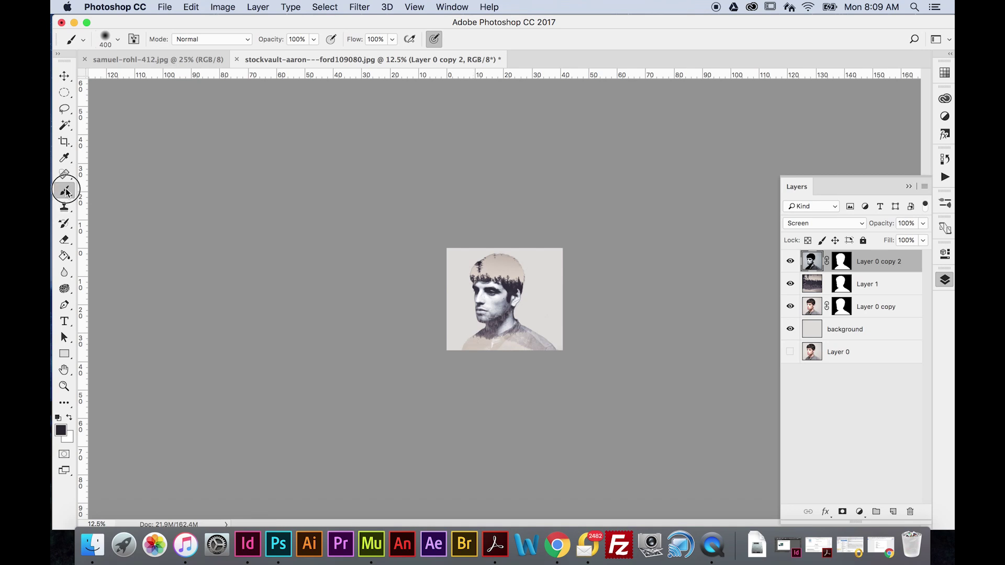
click(118, 39)
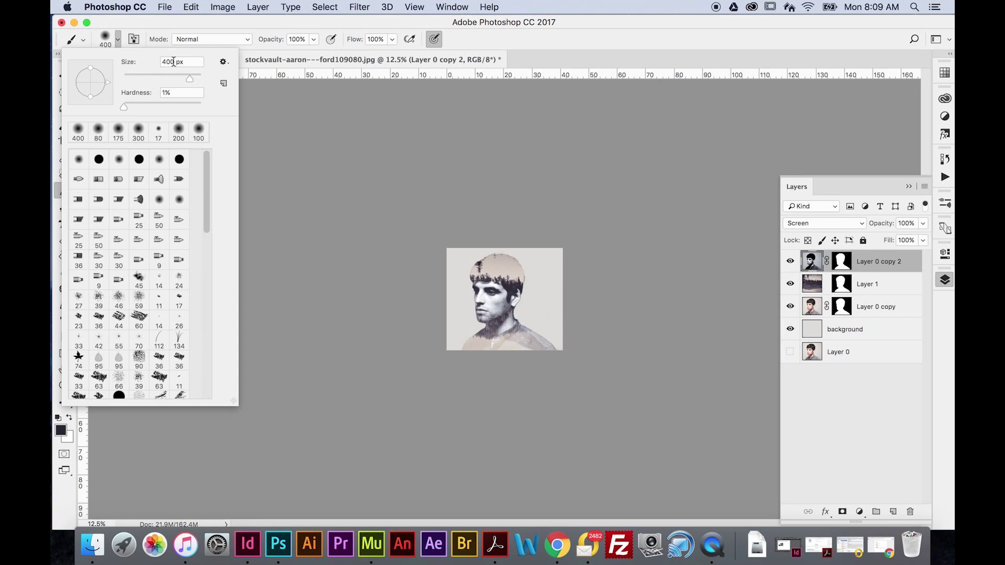
click(165, 137)
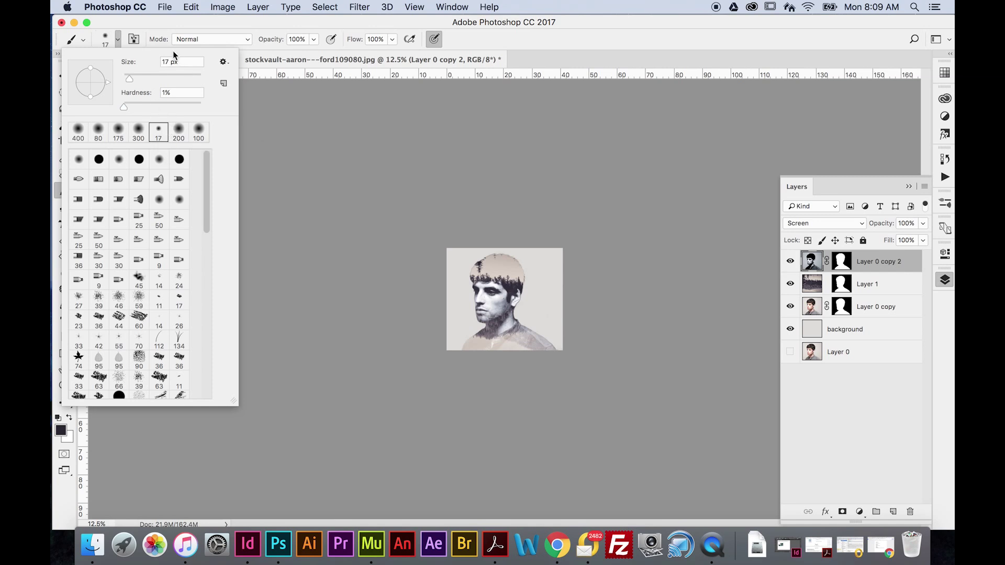
mouse_move(124, 107)
mouse_down()
mouse_move(151, 101)
mouse_move(105, 101)
mouse_up()
click(841, 283)
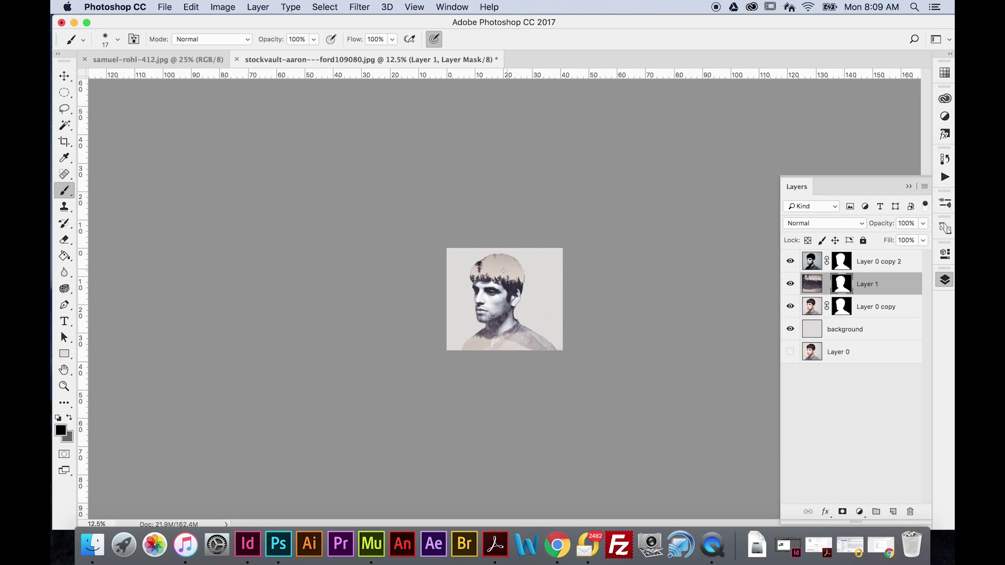
key(super+0)
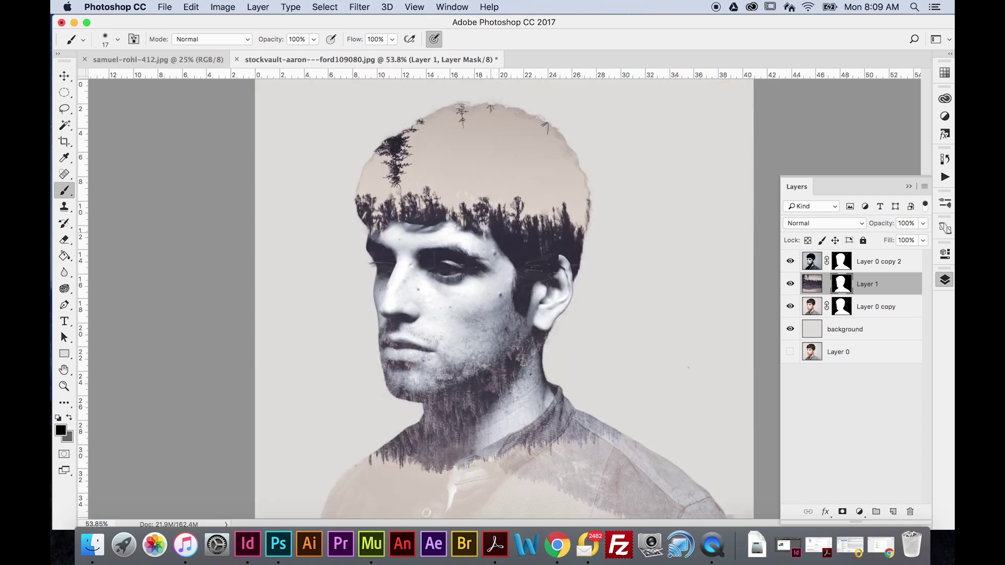
key(bracketright)
key(bracketright)
key(bracketright)
key(bracketright)
key(bracketright)
key(bracketright)
key(bracketright)
key(bracketright)
key(bracketright)
key(bracketright)
key(bracketright)
key(bracketright)
click(408, 143)
mouse_move(409, 143)
mouse_down()
mouse_move(382, 148)
mouse_move(392, 186)
mouse_move(416, 109)
mouse_move(516, 107)
mouse_move(557, 130)
mouse_move(591, 188)
mouse_move(530, 146)
mouse_move(500, 153)
mouse_move(498, 140)
mouse_move(361, 160)
mouse_up()
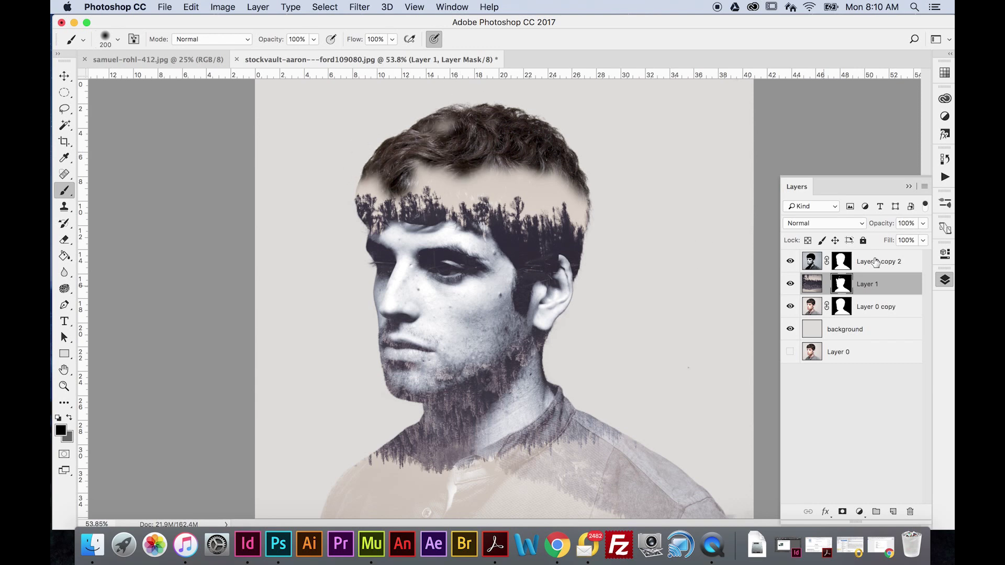
drag(476, 142, 437, 128)
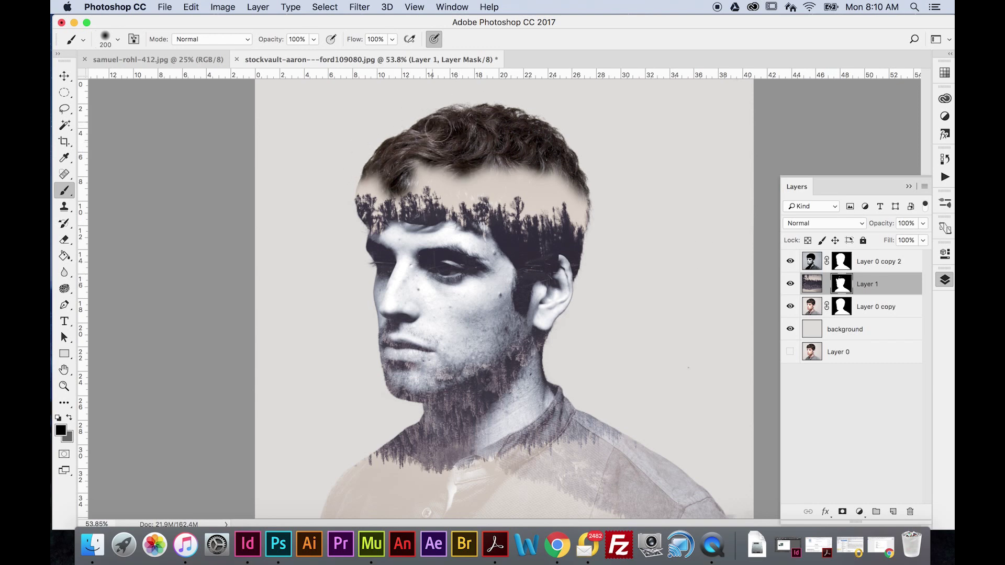
Paint black on the Layer 0 copy mask to hide the portrait's hair above the tree line.
click(843, 310)
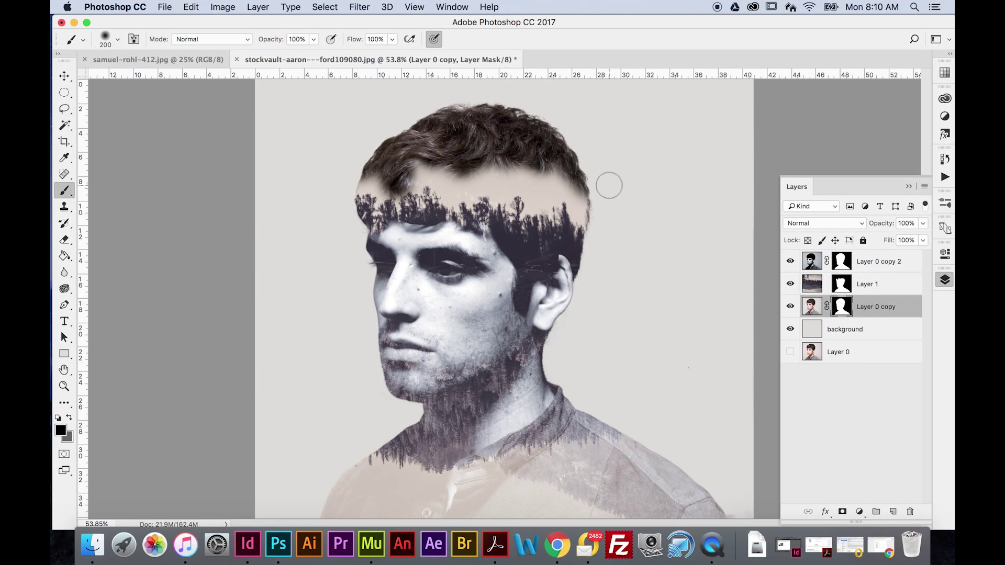
mouse_move(506, 132)
mouse_down()
mouse_move(599, 190)
mouse_move(544, 119)
mouse_move(497, 126)
mouse_up()
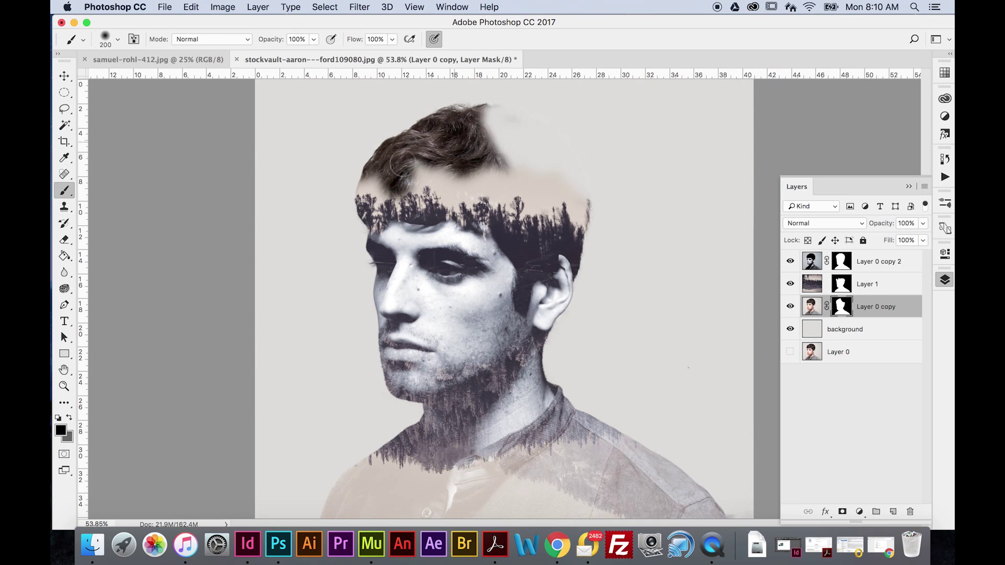
mouse_move(495, 86)
mouse_down()
mouse_move(484, 171)
mouse_move(500, 168)
mouse_move(474, 159)
mouse_move(441, 112)
mouse_move(437, 165)
mouse_move(461, 164)
mouse_move(425, 164)
mouse_move(418, 154)
mouse_move(412, 176)
mouse_move(366, 176)
mouse_move(368, 161)
mouse_move(397, 157)
mouse_move(439, 114)
mouse_move(499, 118)
mouse_move(577, 169)
mouse_move(570, 197)
mouse_move(472, 166)
mouse_move(345, 179)
mouse_up()
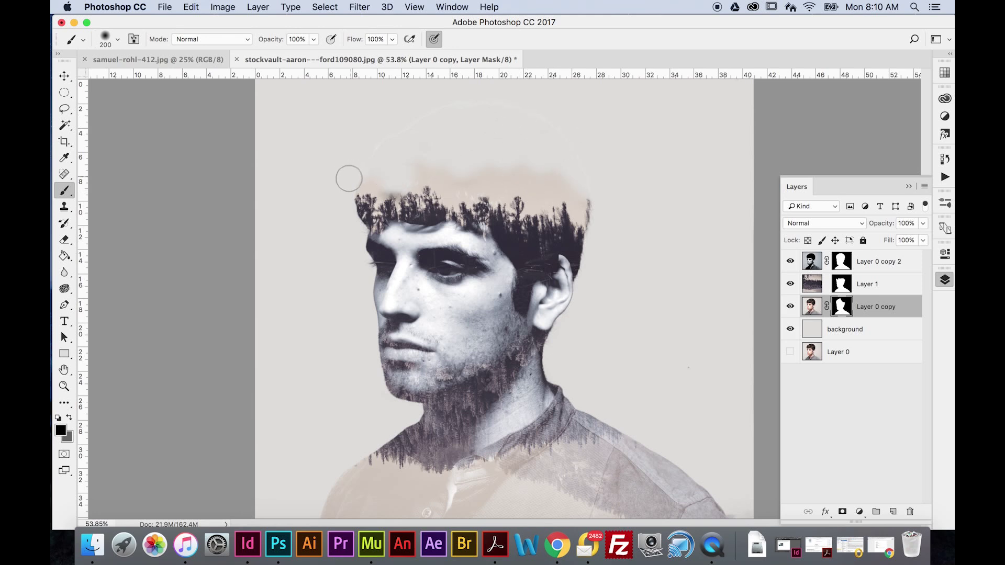
Mask out the leftover strip above the trees on Layer 1 and Layer 0 copy, and the faint head outline on Layer 0 copy 2.
click(842, 283)
mouse_move(520, 171)
mouse_down()
mouse_move(435, 157)
mouse_move(361, 175)
mouse_move(572, 170)
mouse_move(558, 178)
mouse_up()
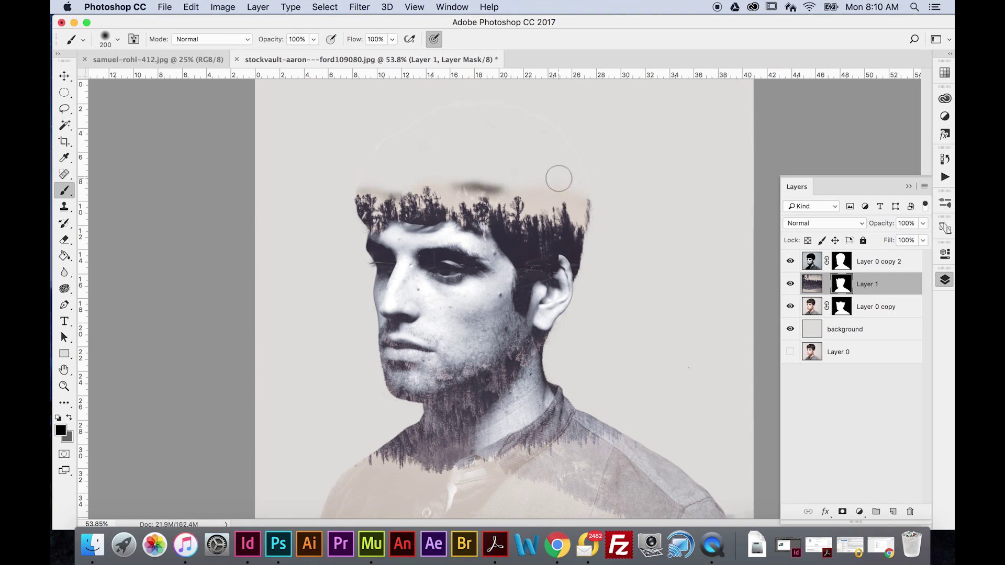
click(842, 307)
mouse_move(556, 179)
mouse_down()
mouse_move(507, 174)
mouse_move(473, 187)
mouse_move(435, 166)
mouse_up()
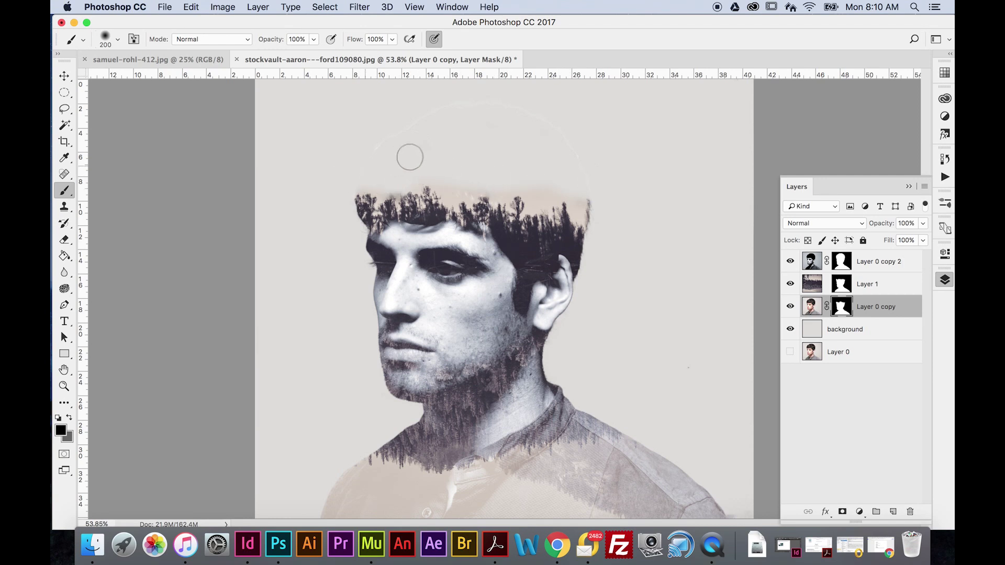
click(843, 265)
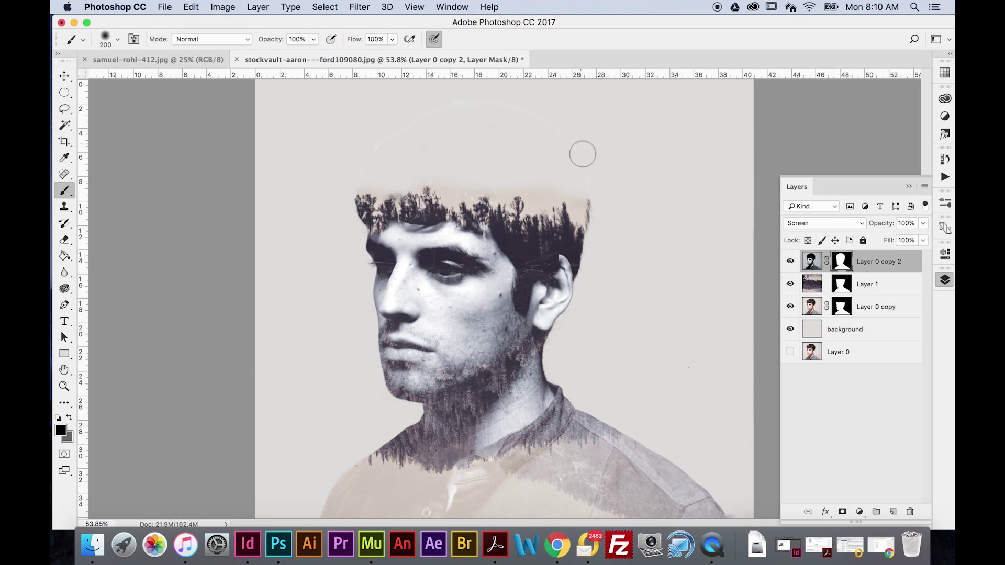
mouse_move(474, 106)
mouse_down()
mouse_move(431, 134)
mouse_move(404, 125)
mouse_move(345, 166)
mouse_up()
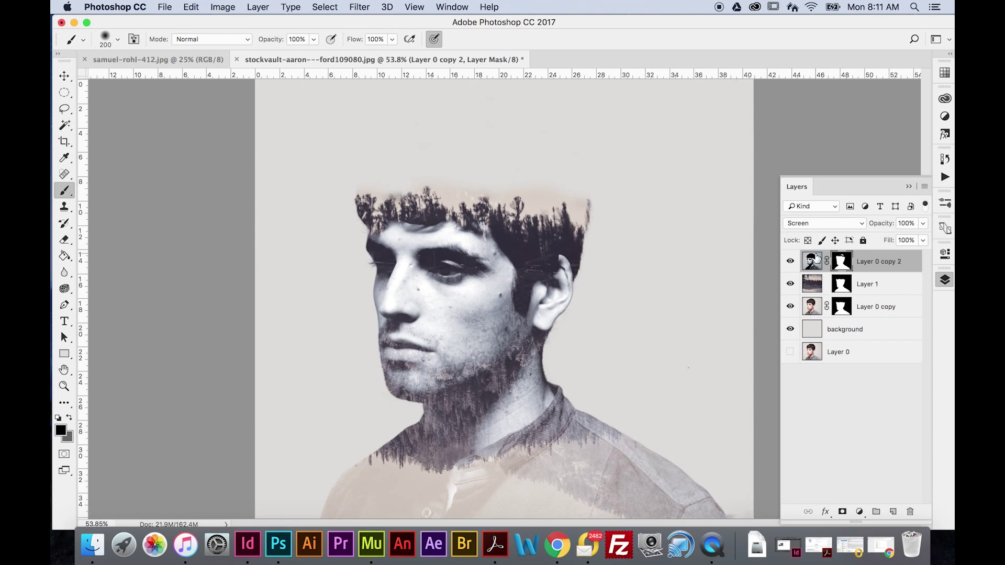
Add a new layer above Layer 1 and use the dark foreground color 2f2c35 with the Brush tool.
click(869, 285)
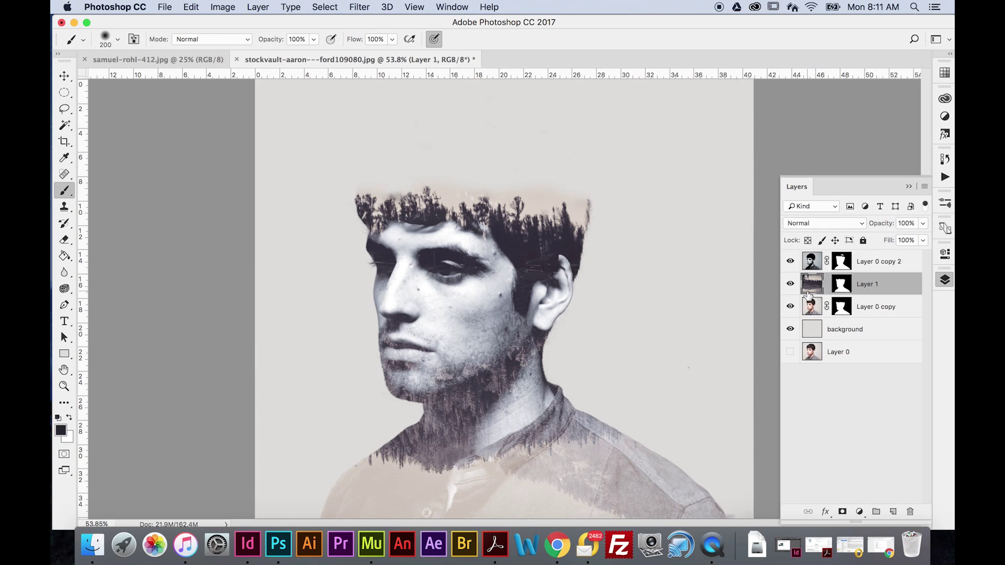
click(894, 513)
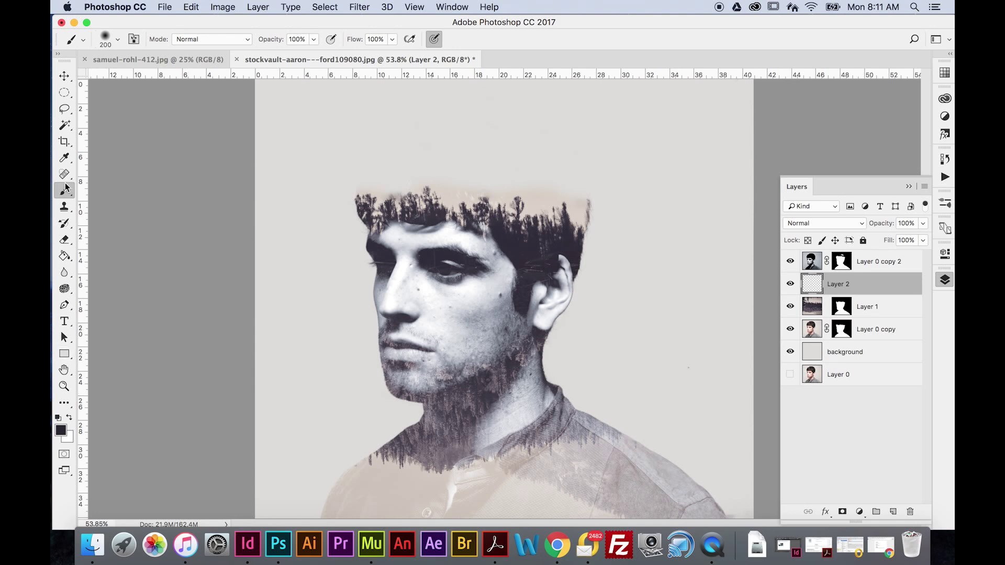
click(60, 432)
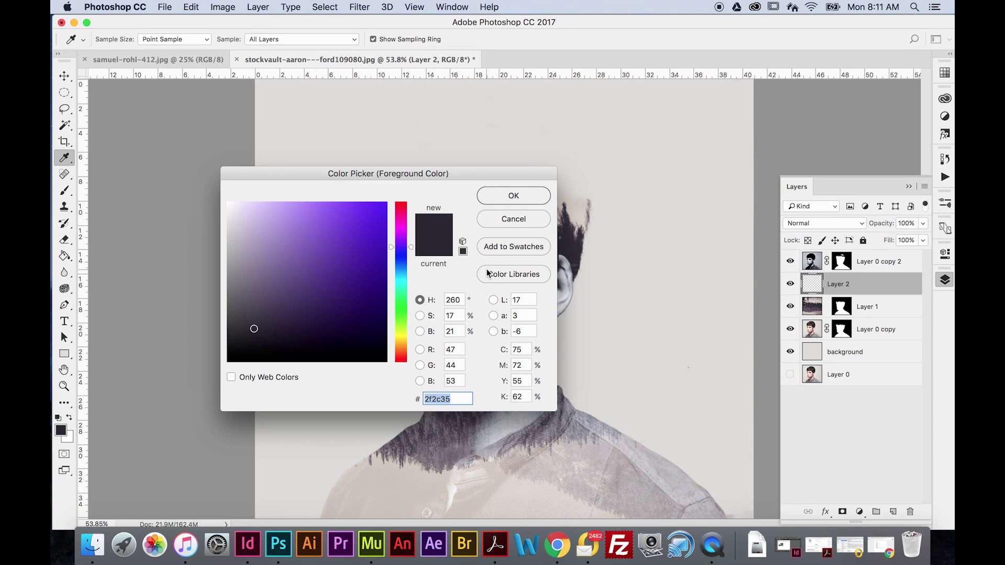
click(509, 195)
key(b)
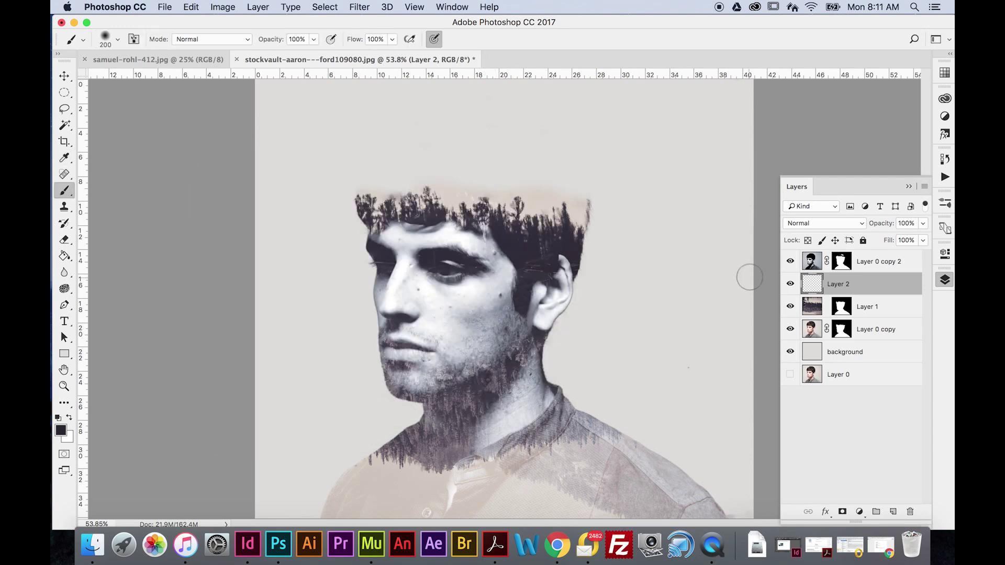
Load Layer 1's mask as a selection and darken the eyes on the new layer with a soft 100 px brush.
super+click(840, 307)
key(bracketleft)
key(bracketleft)
key(bracketleft)
key(bracketleft)
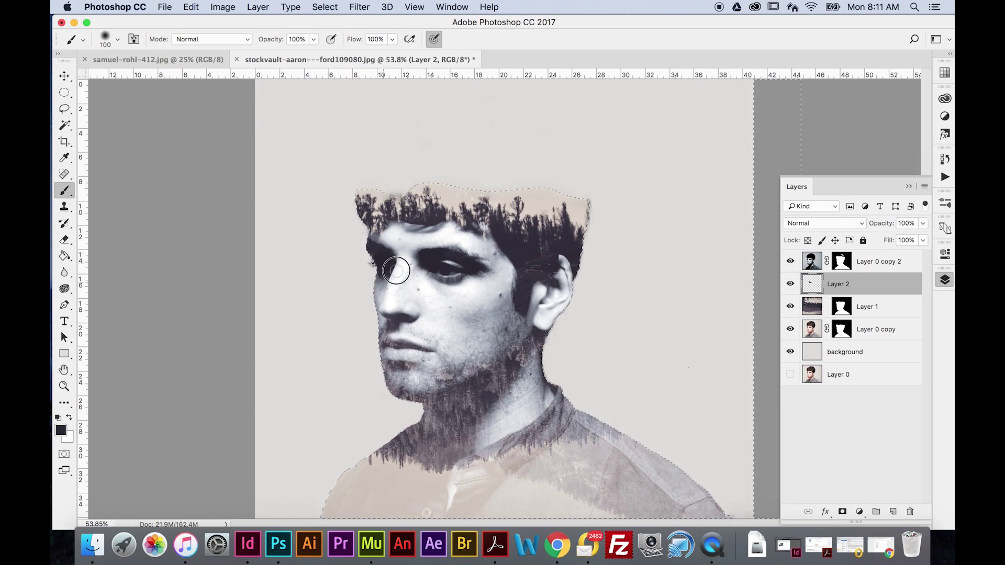
drag(570, 280, 582, 296)
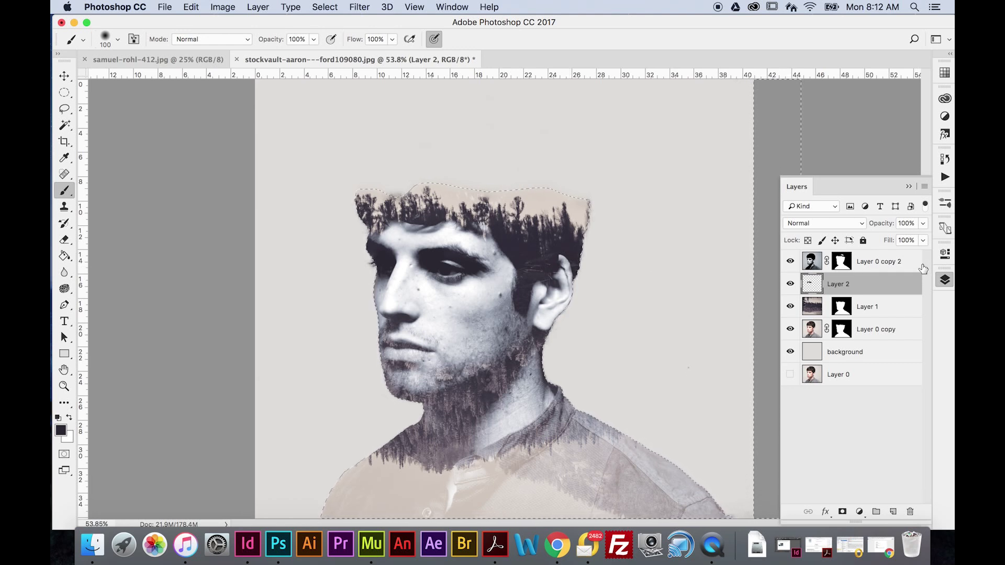
Paint black (000000) on the Layer 0 copy 2 mask with a 300 px brush to reveal the trees across the neck.
click(811, 262)
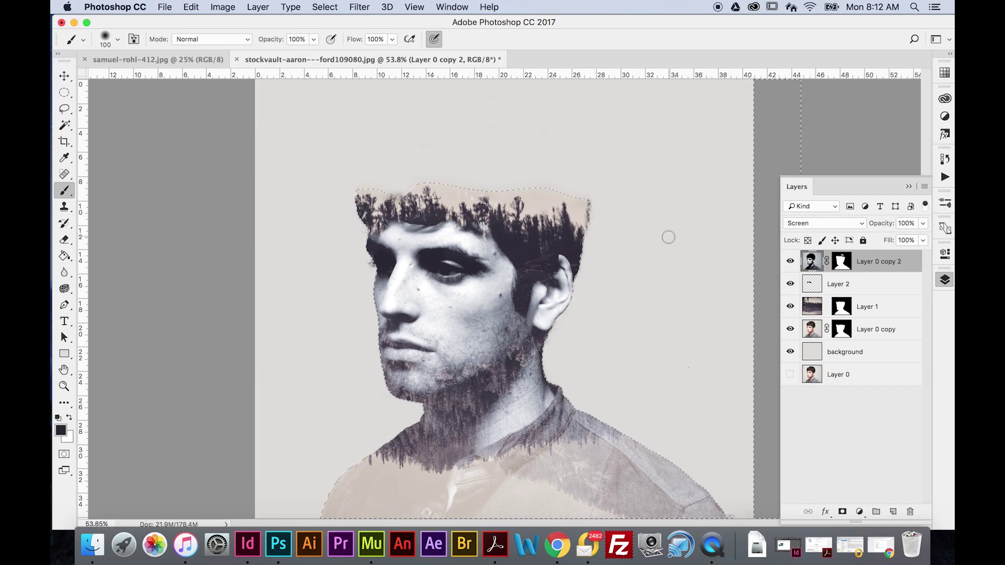
click(66, 435)
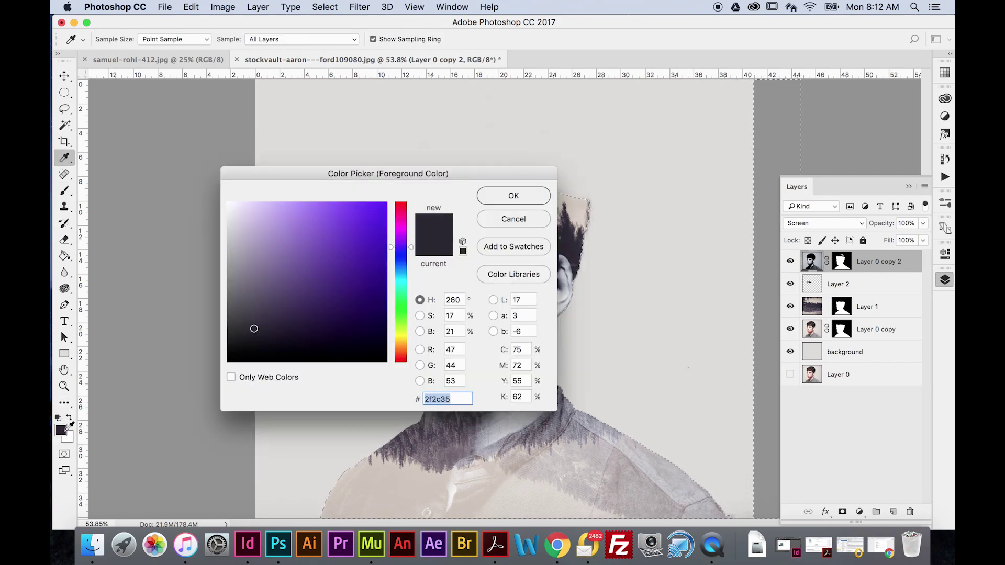
drag(241, 341, 212, 370)
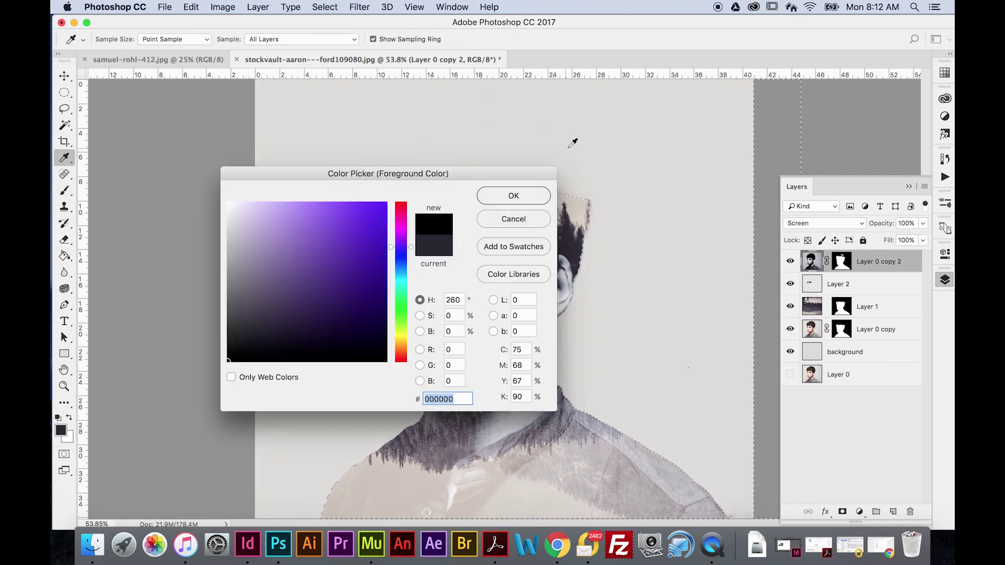
click(528, 191)
key(b)
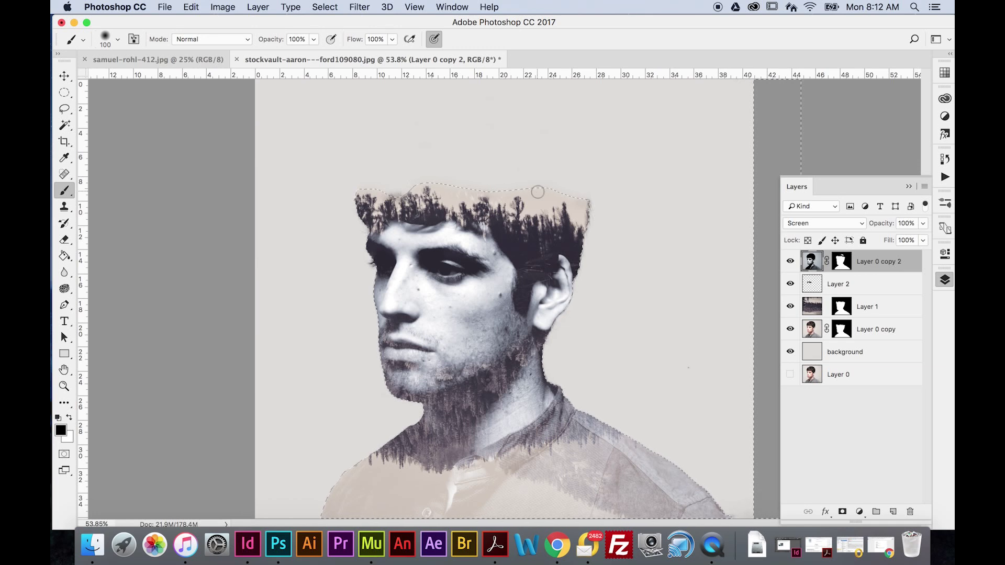
click(842, 262)
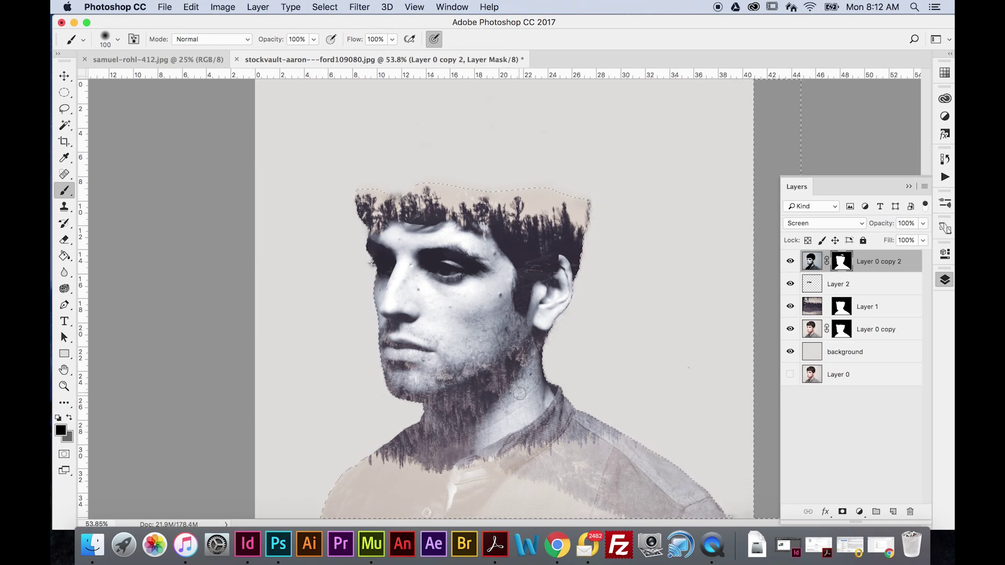
key(bracketright)
key(bracketright)
key(bracketright)
click(521, 387)
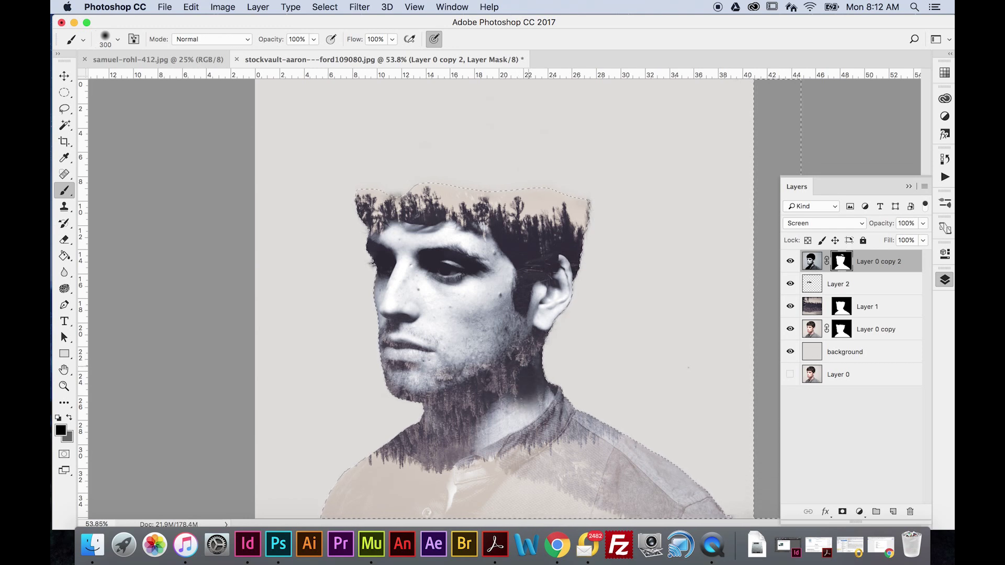
mouse_move(512, 408)
mouse_down()
mouse_move(489, 421)
mouse_move(497, 438)
mouse_move(508, 438)
mouse_move(526, 403)
mouse_move(516, 391)
mouse_up()
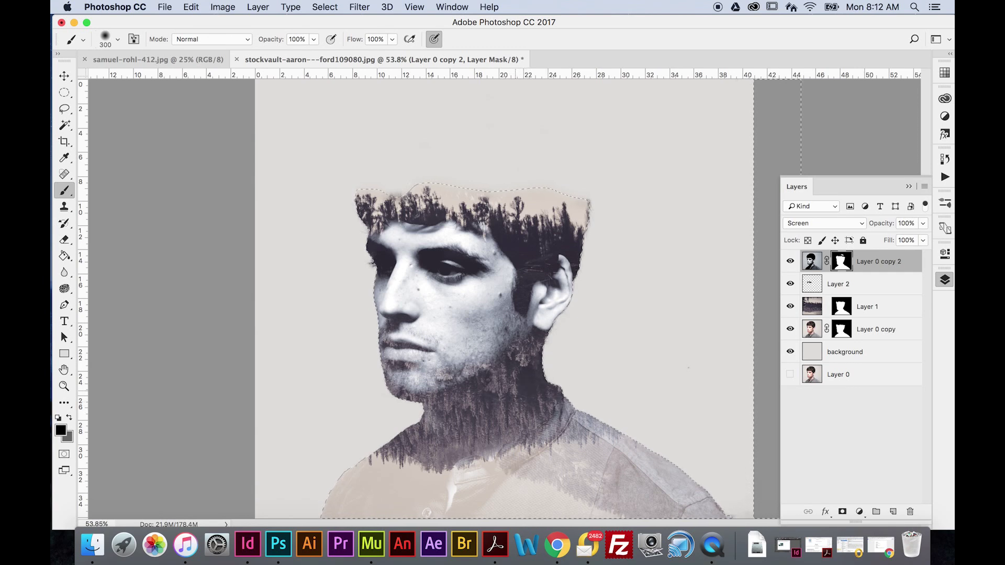
Try masking out the shirt's shoulder and undo it, retouch the neck on the Layer 0 copy 2 mask, and clear the selection.
drag(558, 414, 680, 476)
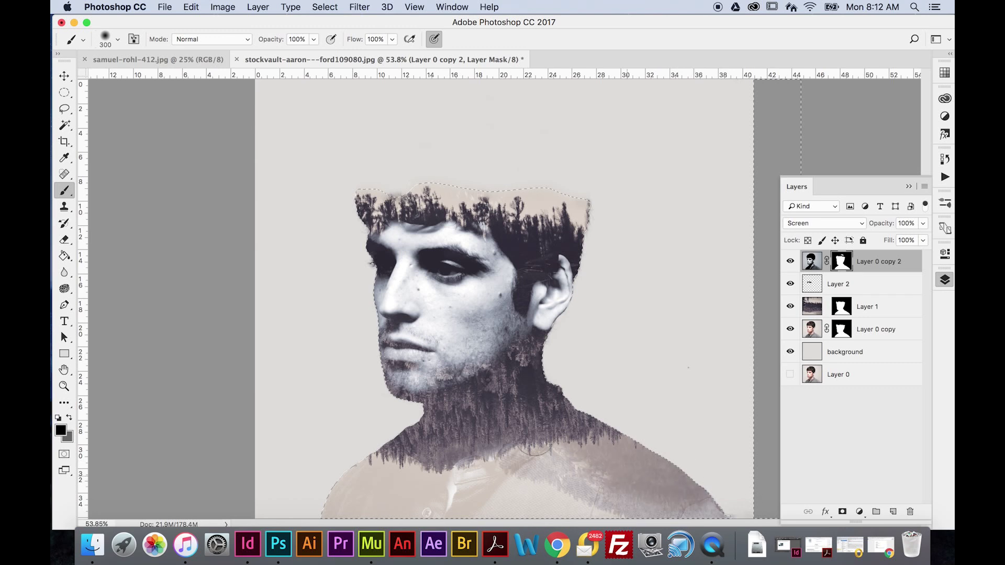
key(super+alt+z)
mouse_move(526, 404)
mouse_down()
mouse_move(493, 414)
mouse_move(529, 378)
mouse_move(518, 371)
mouse_move(539, 388)
mouse_move(523, 413)
mouse_move(479, 433)
mouse_move(524, 419)
mouse_move(525, 397)
mouse_up()
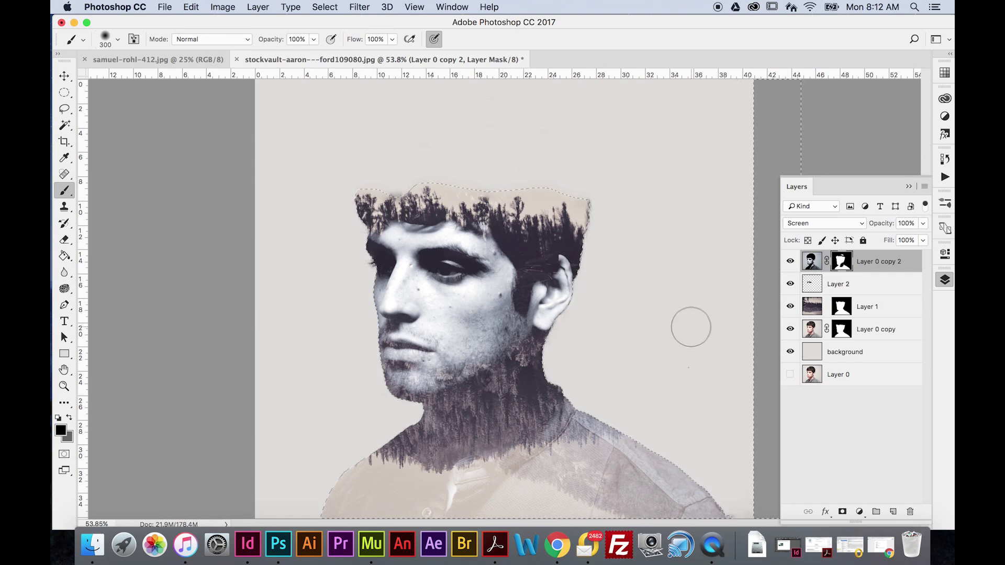
key(super+d)
Fade the remaining sky above the treetops by painting black with the 300 px brush on the Layer 1 and Layer 0 copy masks.
click(834, 307)
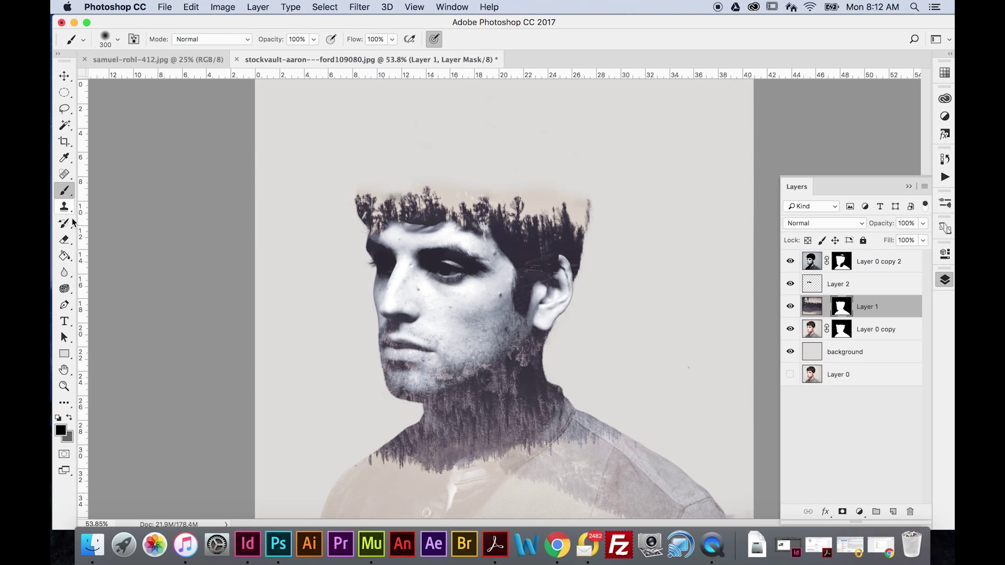
mouse_move(559, 180)
mouse_down()
mouse_move(539, 175)
mouse_move(446, 166)
mouse_up()
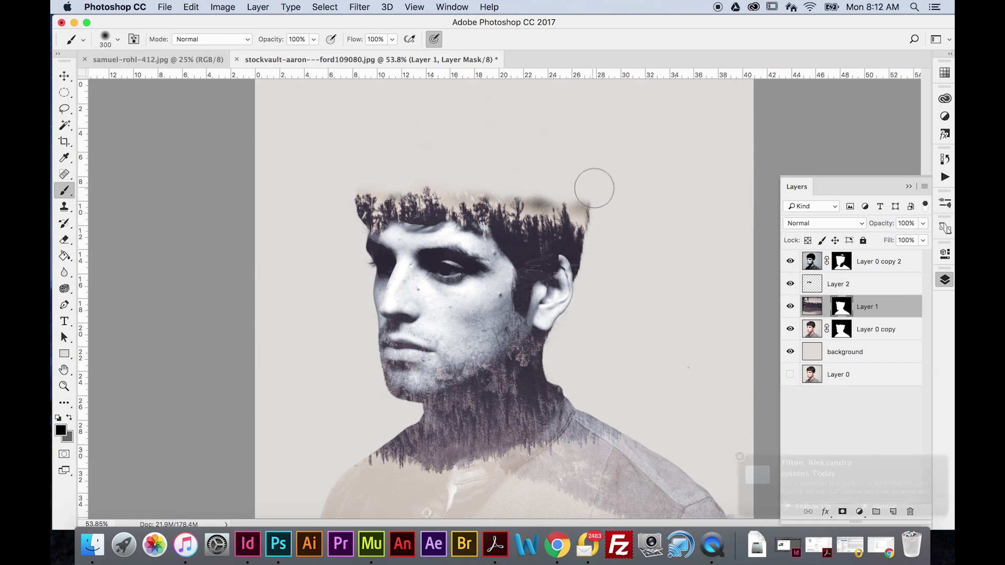
key(alt+bracketleft)
mouse_move(589, 198)
mouse_down()
mouse_move(579, 179)
mouse_move(541, 183)
mouse_move(538, 196)
mouse_move(546, 187)
mouse_move(541, 195)
mouse_move(518, 173)
mouse_move(467, 192)
mouse_move(453, 178)
mouse_move(363, 179)
mouse_up()
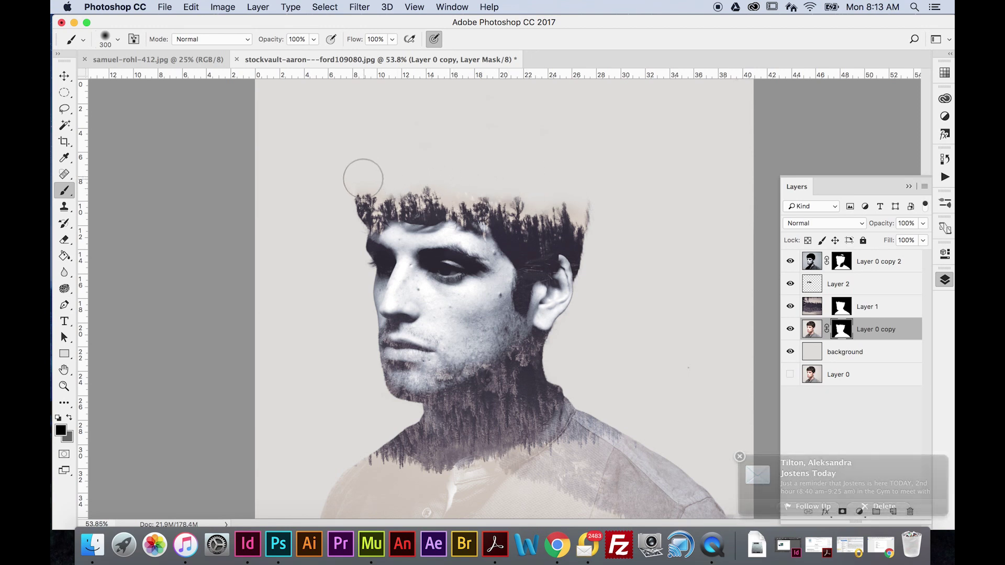
click(842, 261)
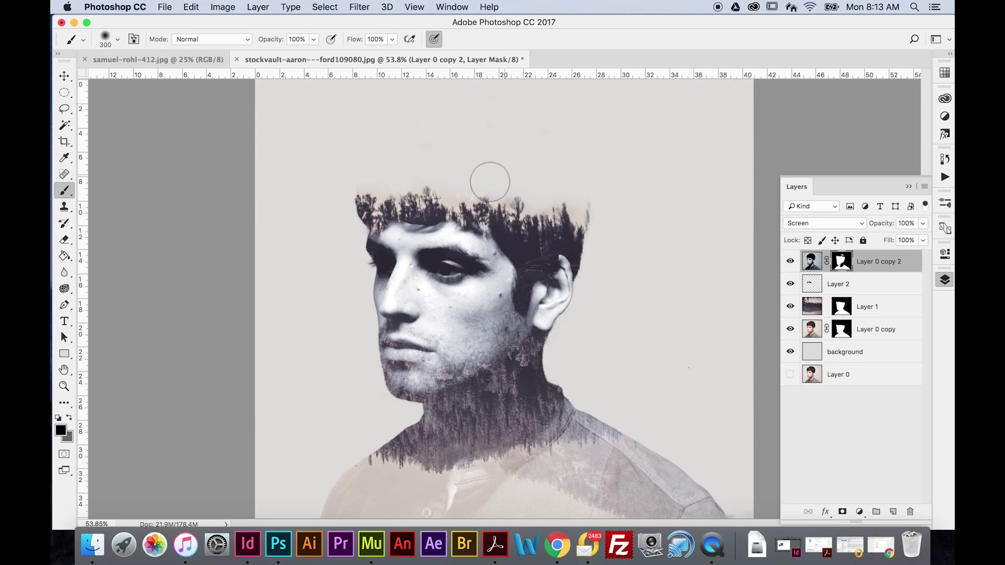